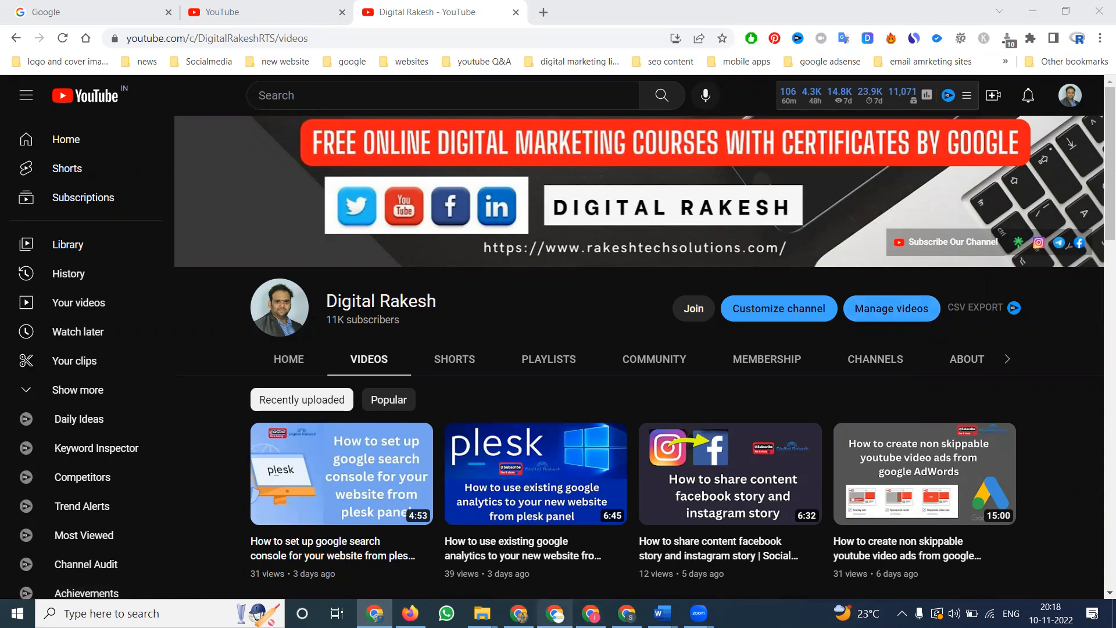
Switch to the swimming pool's Twitter account and examine its Creator Studio, Professional Tools and Settings and Support options, including the Newsletters offer
left_click(555, 613)
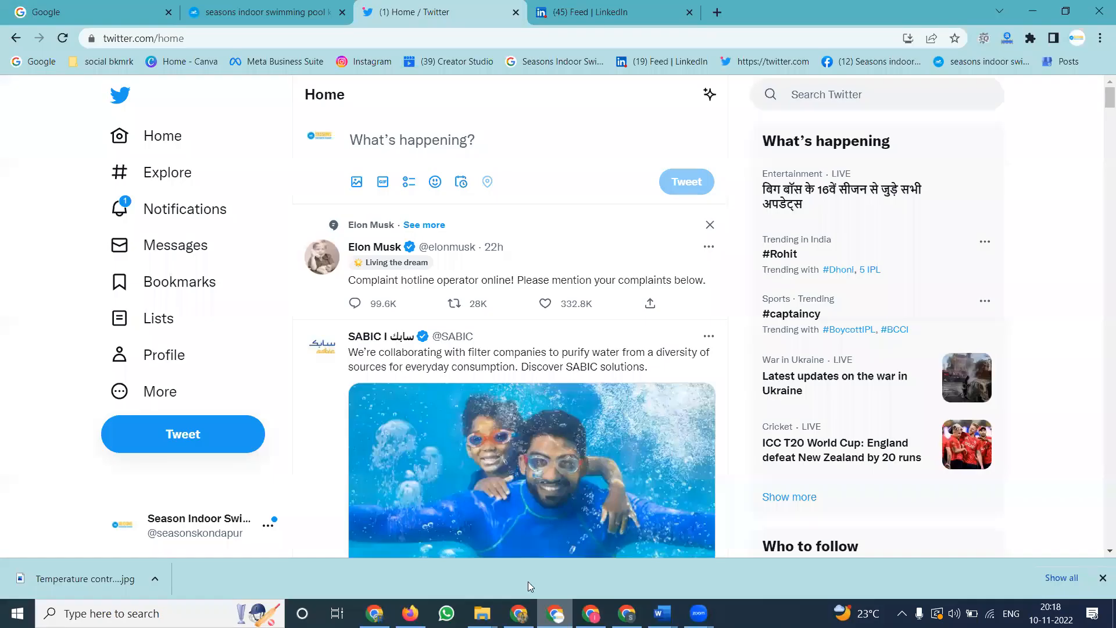
left_click(160, 390)
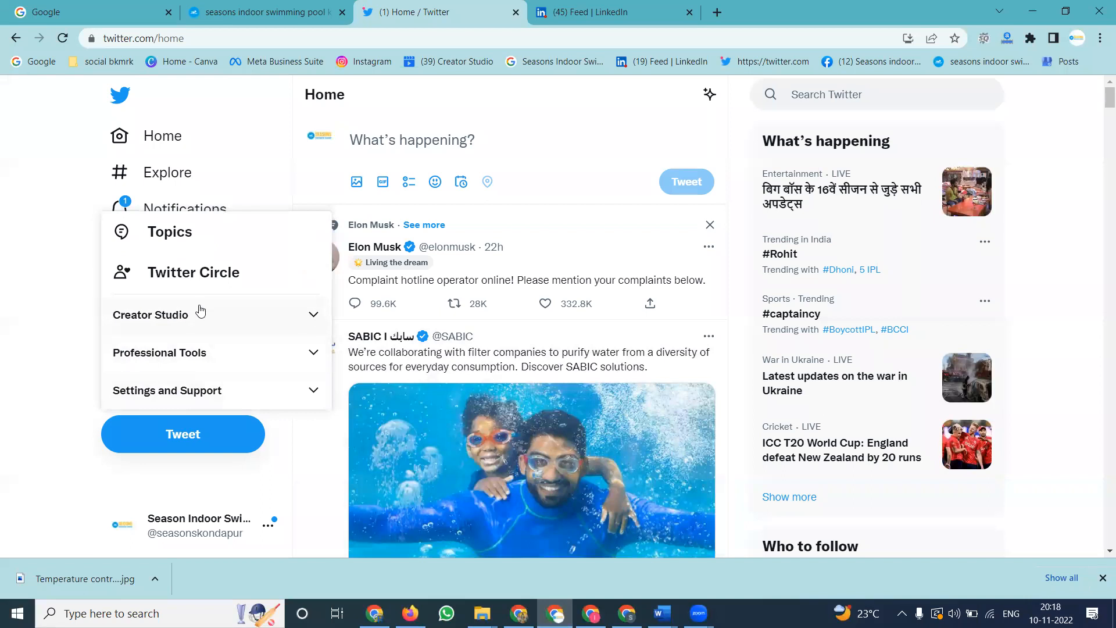
left_click(198, 313)
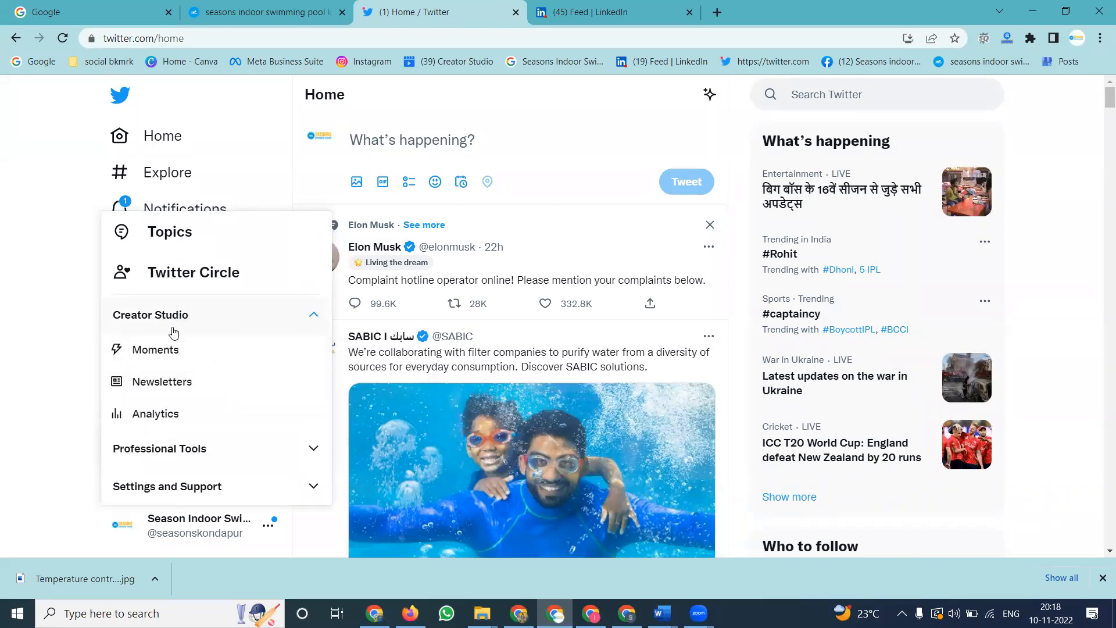
left_click(300, 449)
scroll(260, 386, "down", 1)
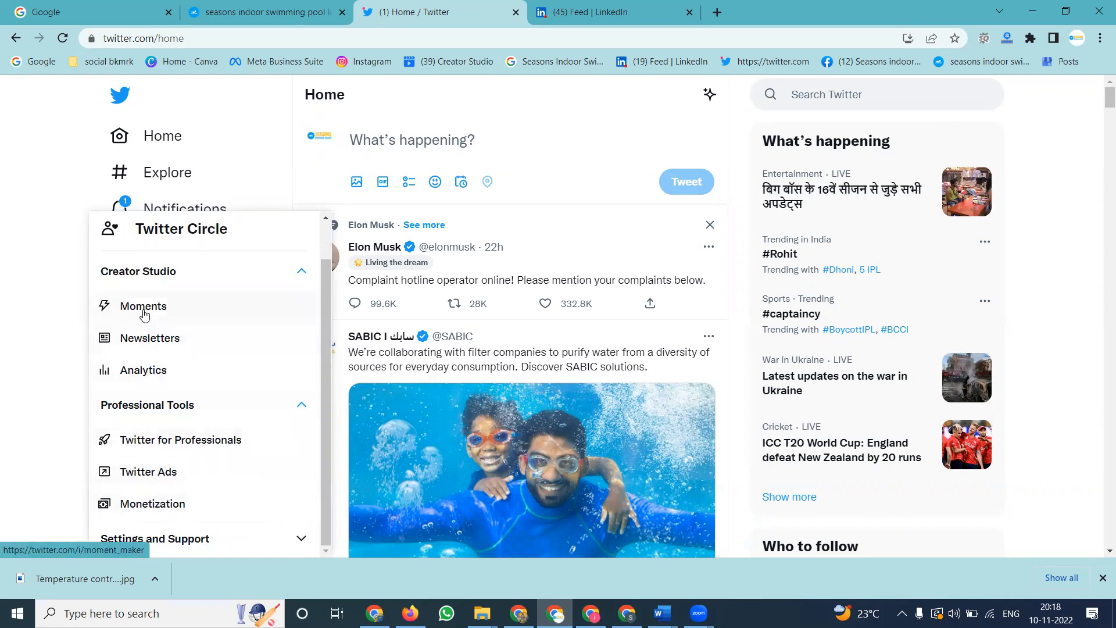
left_click(298, 536)
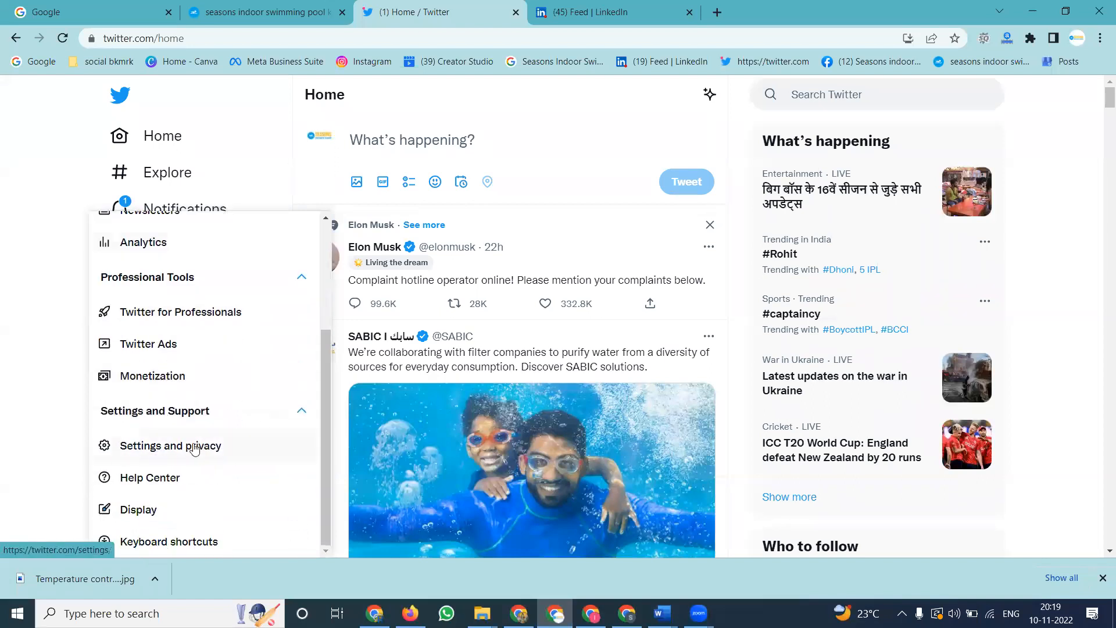
scroll(173, 309, "up", 3)
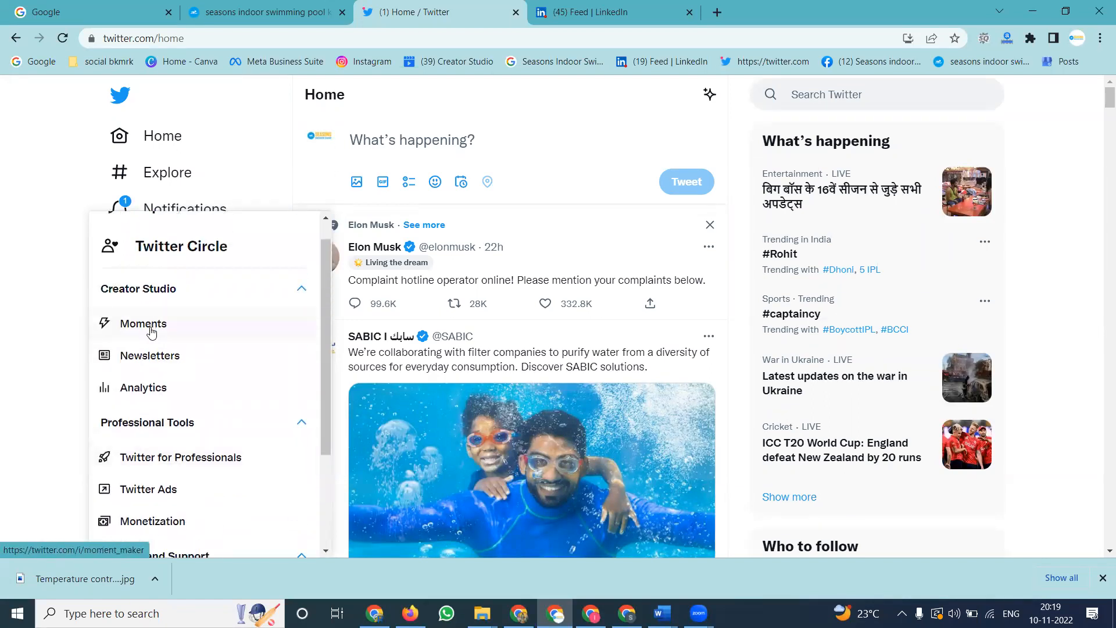
left_click(140, 358)
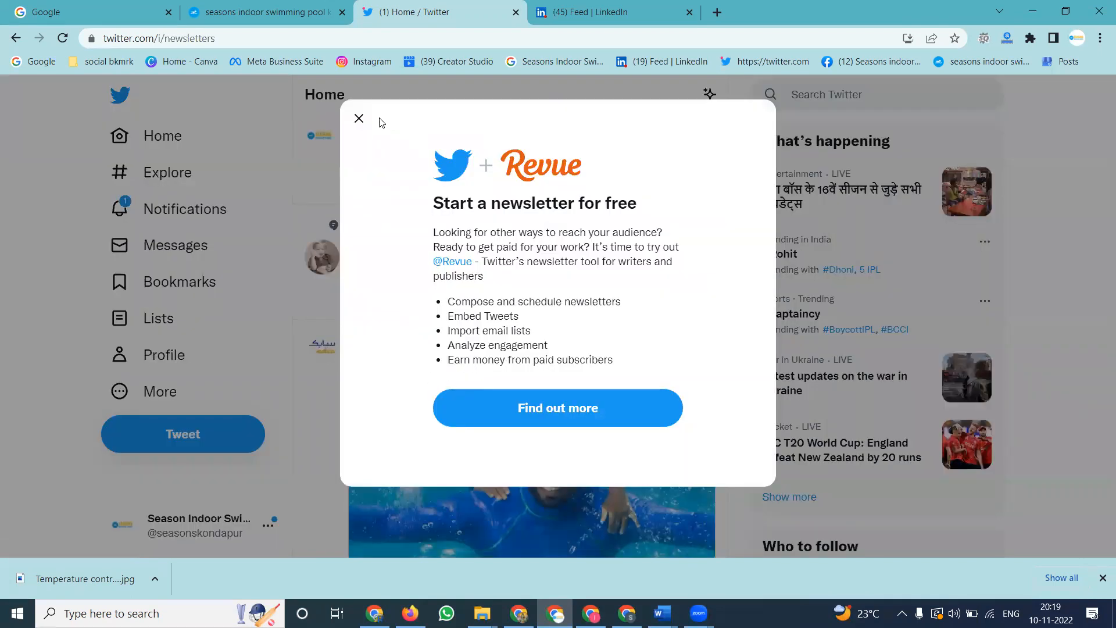
left_click(359, 119)
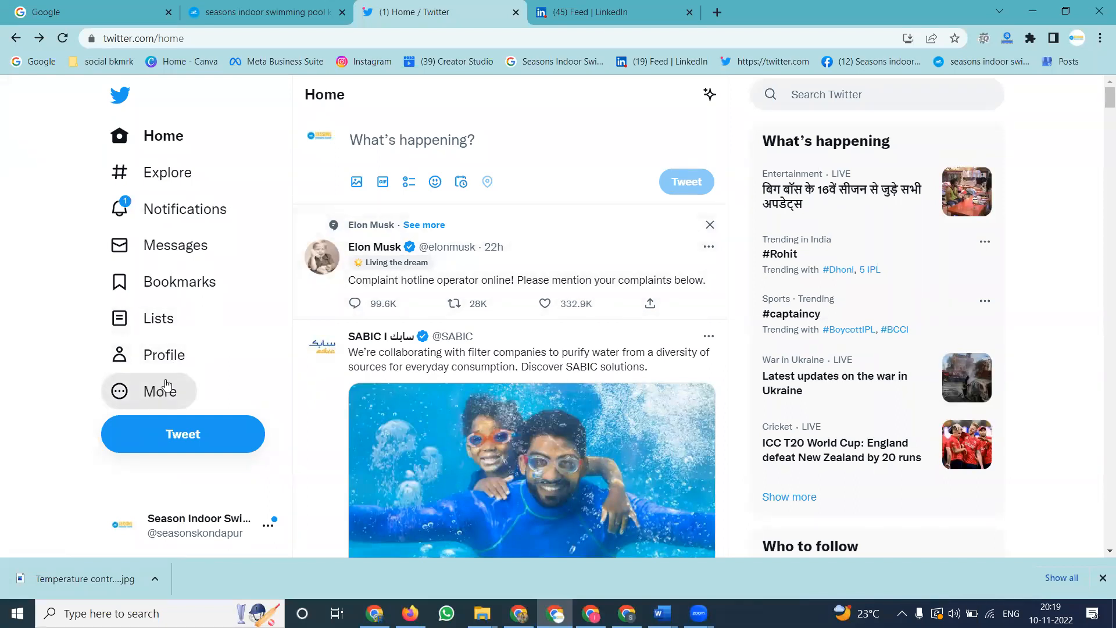
Switch to the Digital Rakesh browser profile, load twitter.com in a new tab and view that account's Media Studio library
left_click(374, 614)
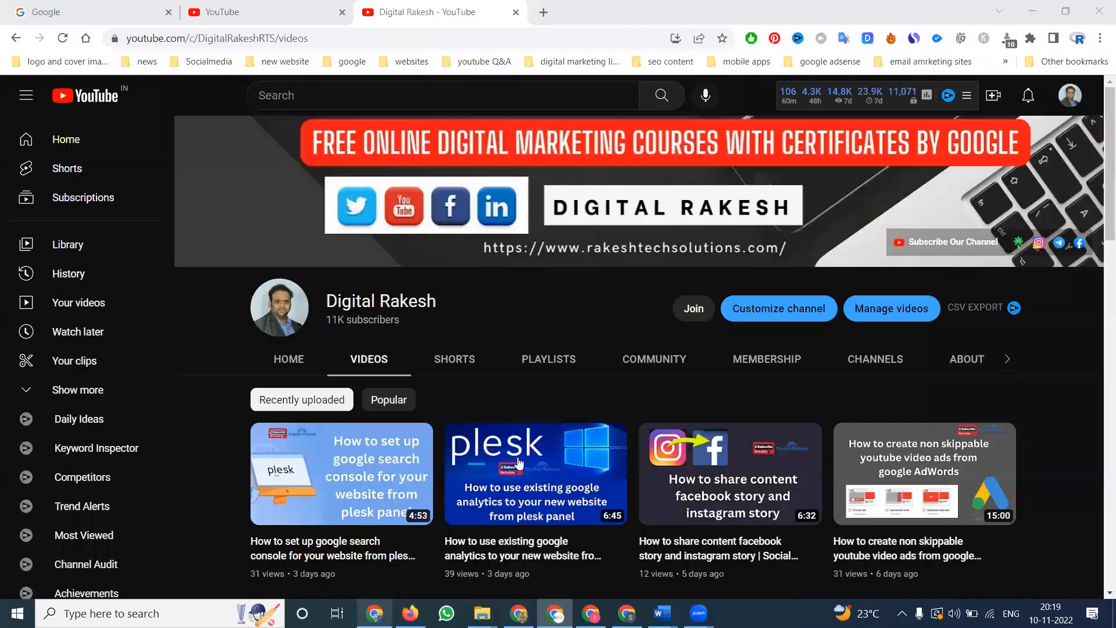
left_click(549, 5)
type("twitter.com")
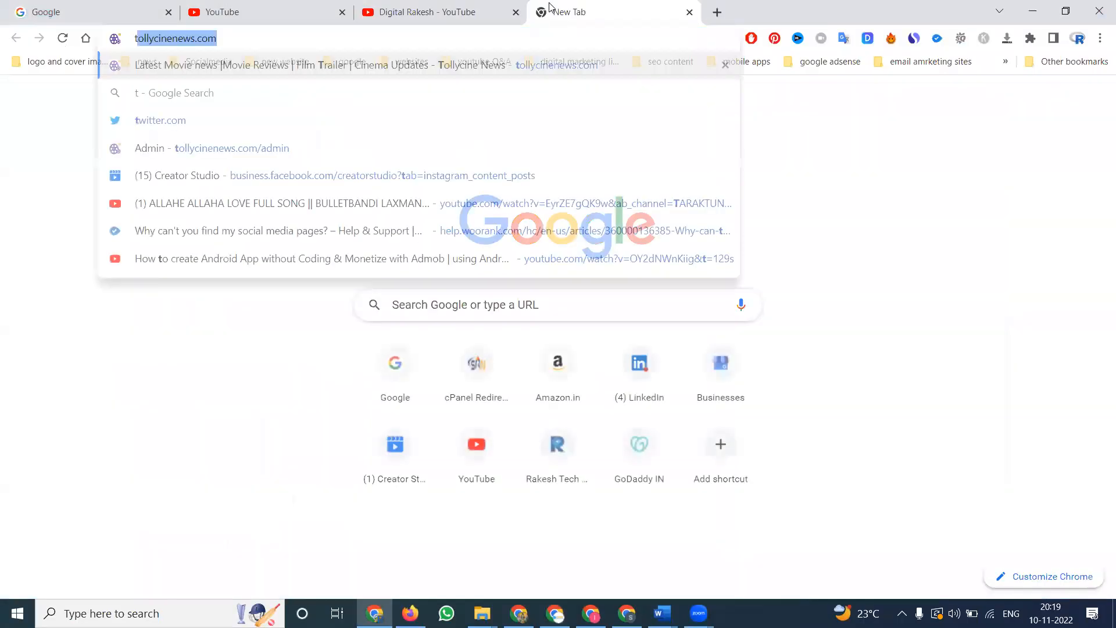
key("Return")
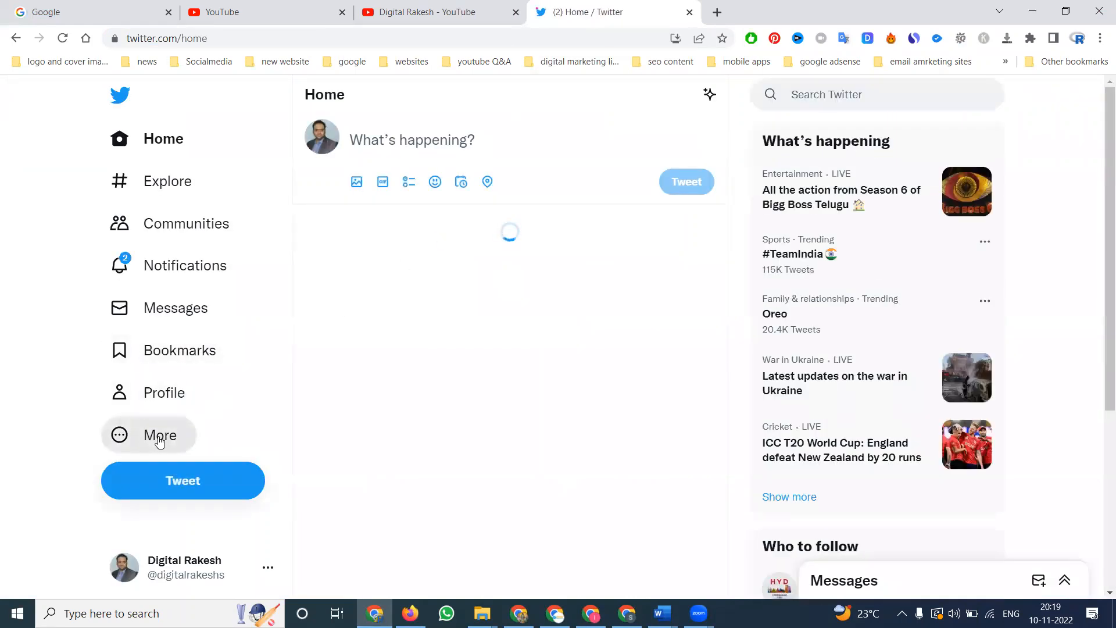
left_click(160, 441)
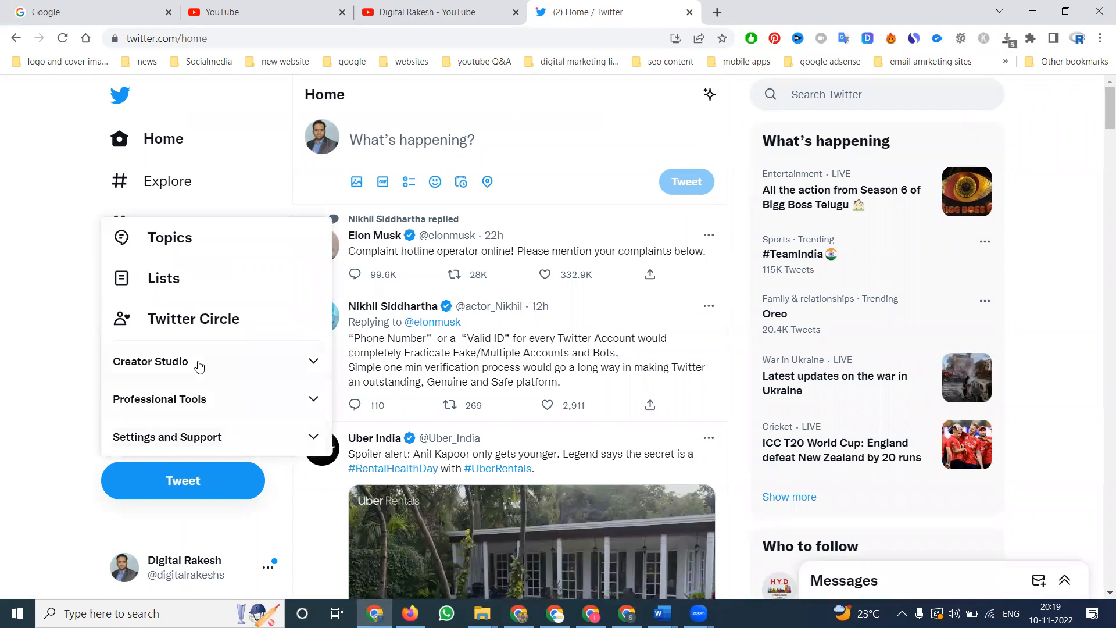
left_click(199, 363)
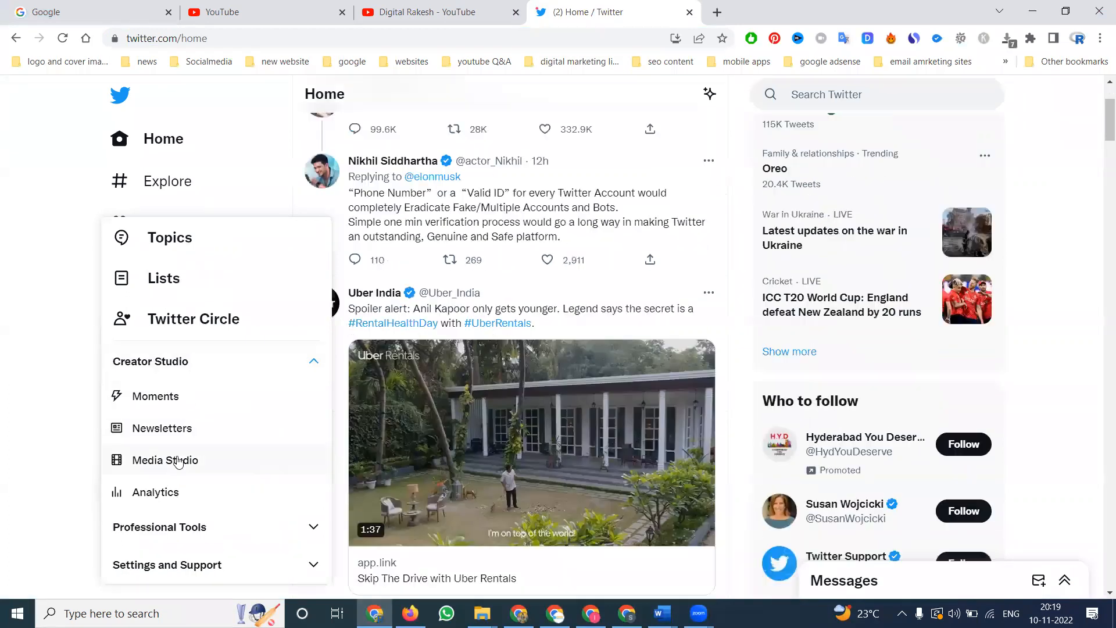
left_click(178, 461)
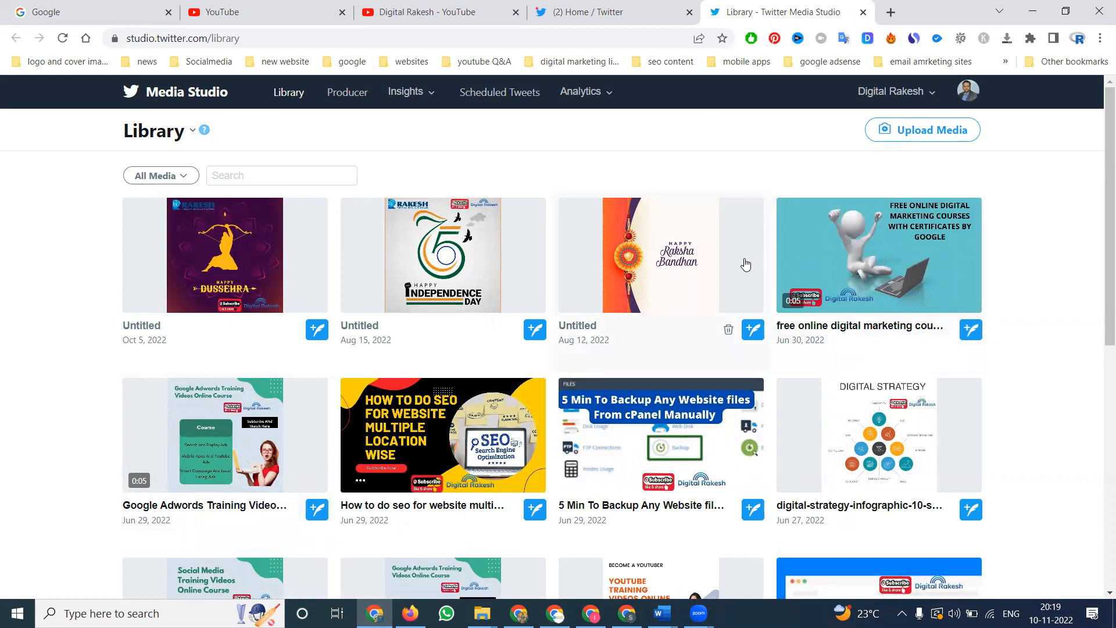
Return to the swimming pool's Twitter account and check which Creator Studio options it offers
left_click(556, 613)
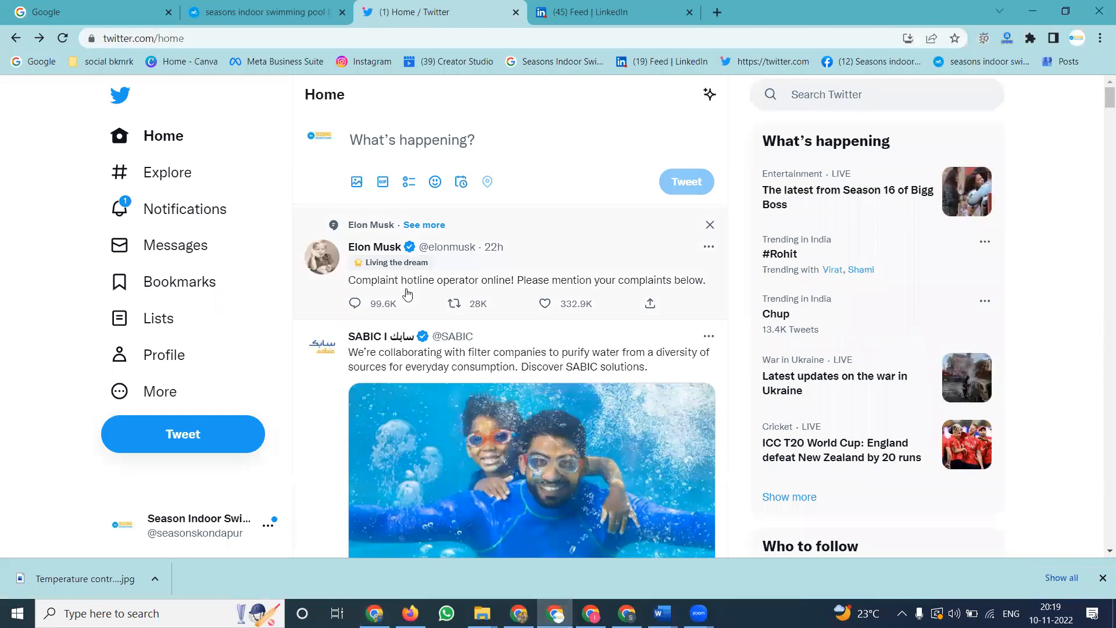
left_click(174, 395)
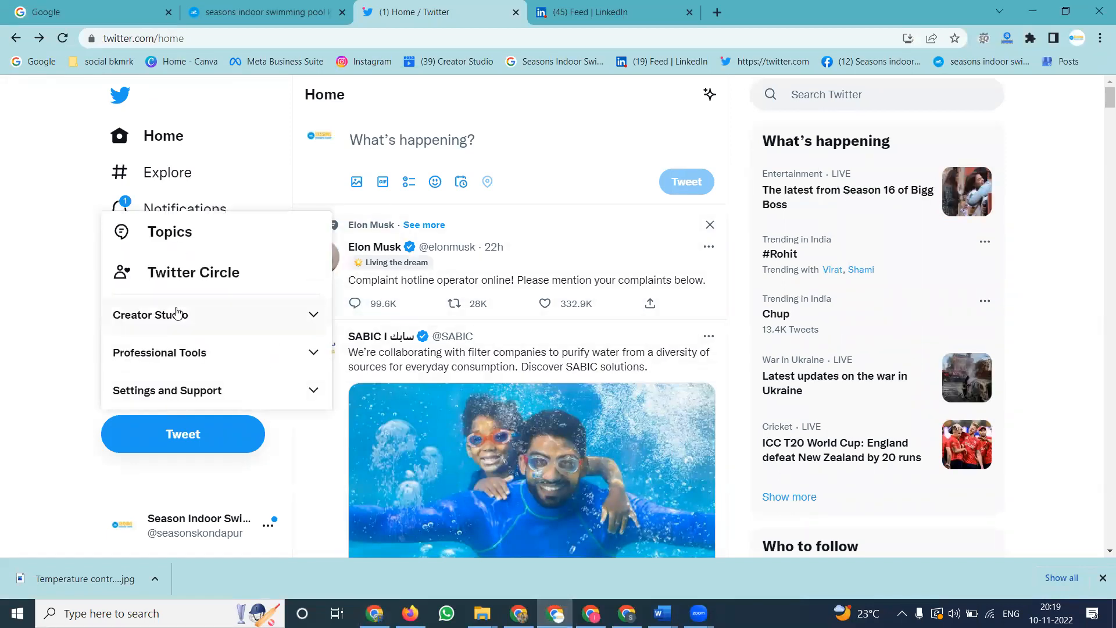
left_click(176, 314)
left_click(38, 334)
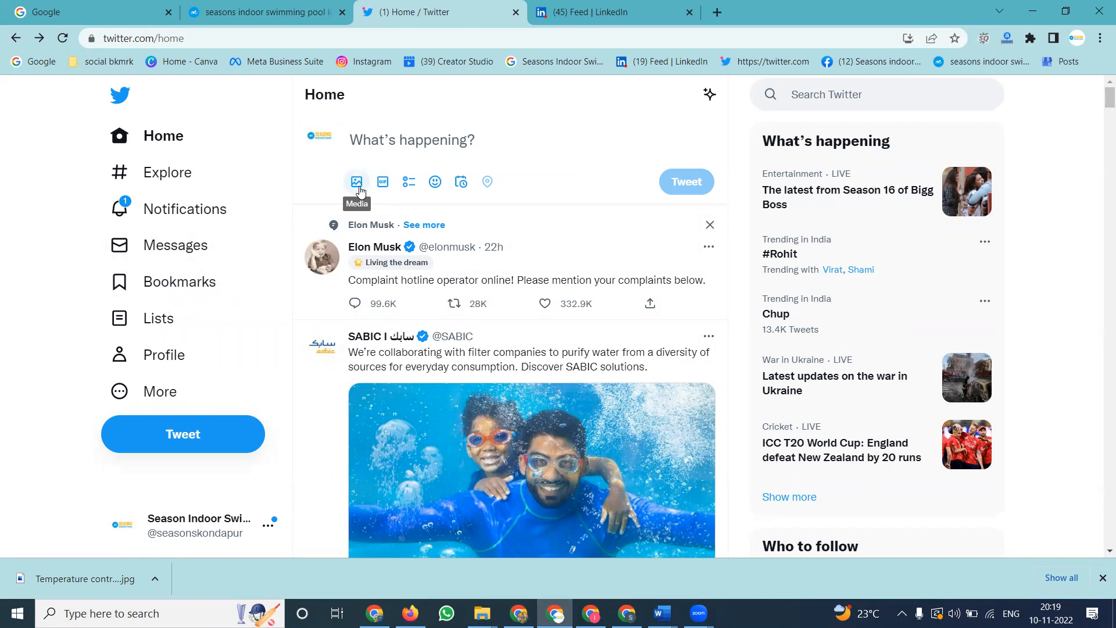
On LinkedIn, start a new post and set it to be published as Season Indoor Swimming pool in Kondapur
left_click(589, 6)
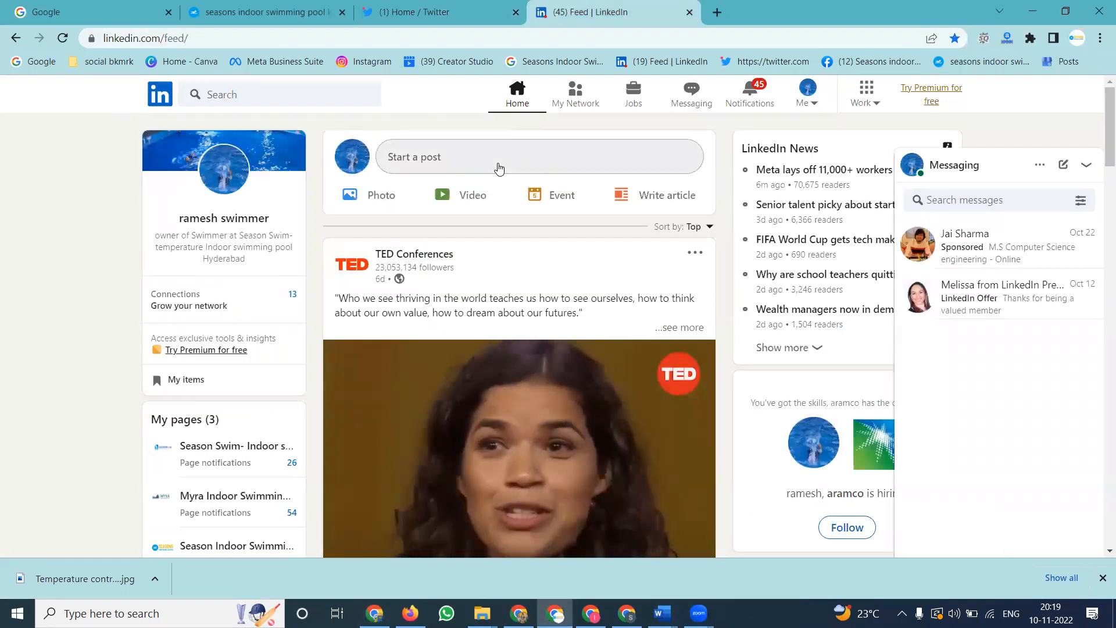
left_click(498, 167)
left_click(489, 164)
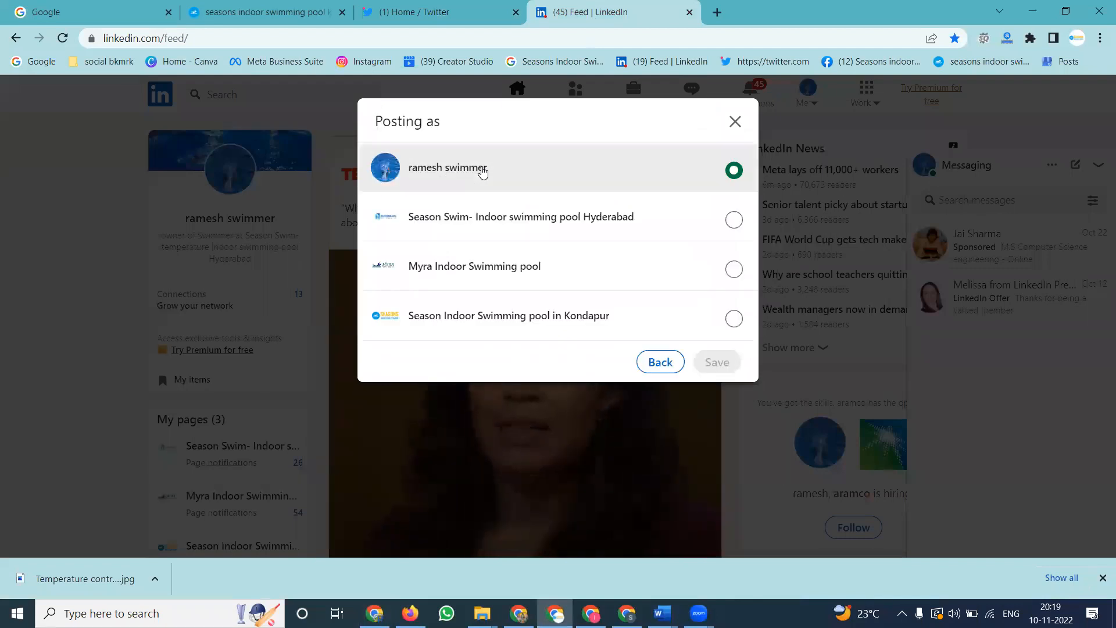
left_click(498, 316)
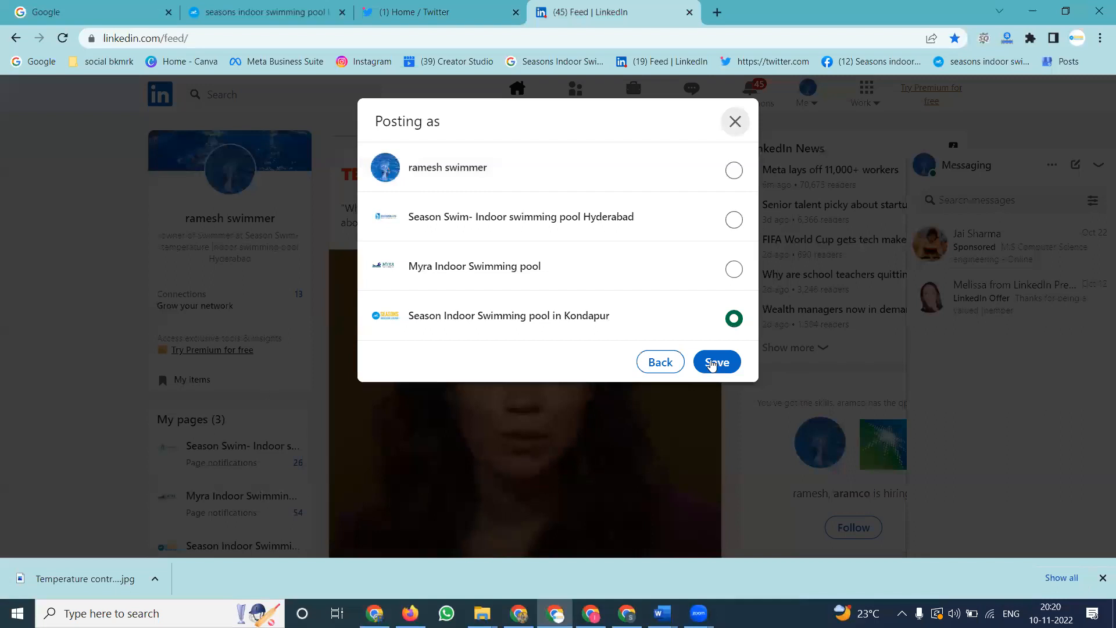
left_click(717, 362)
Copy the swimming pool promotion text from the smo content Word document and paste it into the LinkedIn post
mouse_move(663, 612)
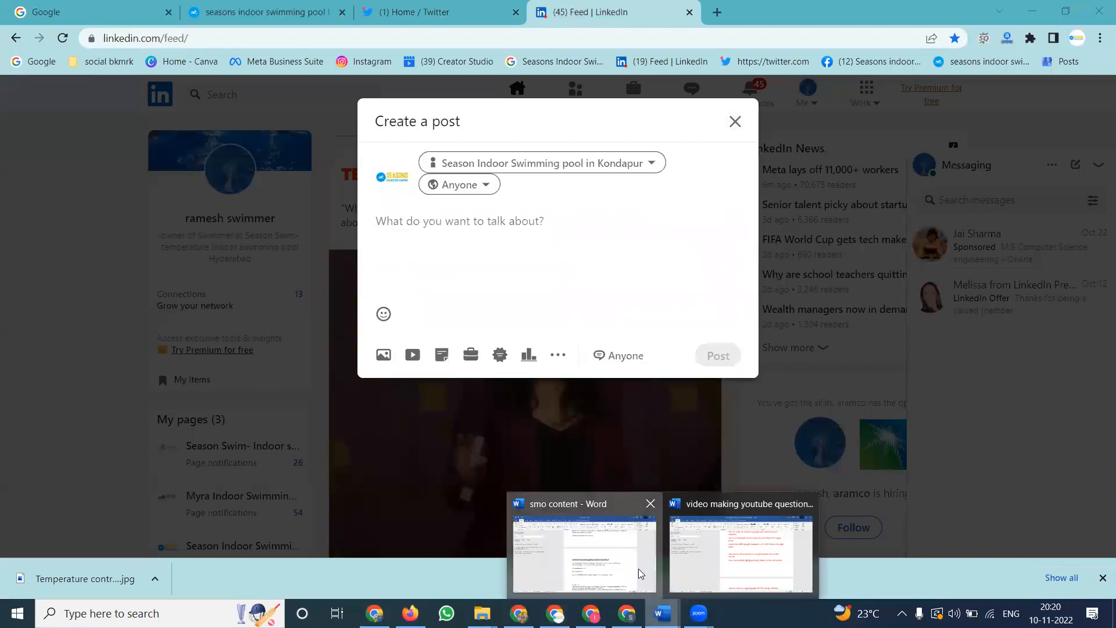
left_click(583, 550)
left_click_drag(795, 458, 456, 228)
scroll(553, 228, "up", 4)
scroll(552, 229, "up", 7)
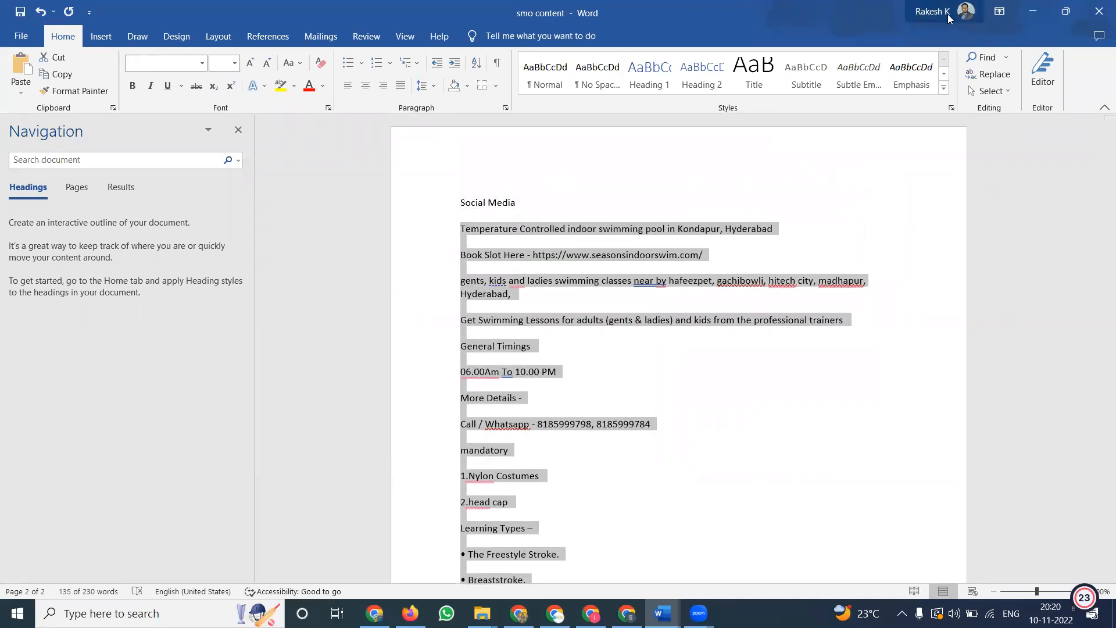
left_click(1033, 11)
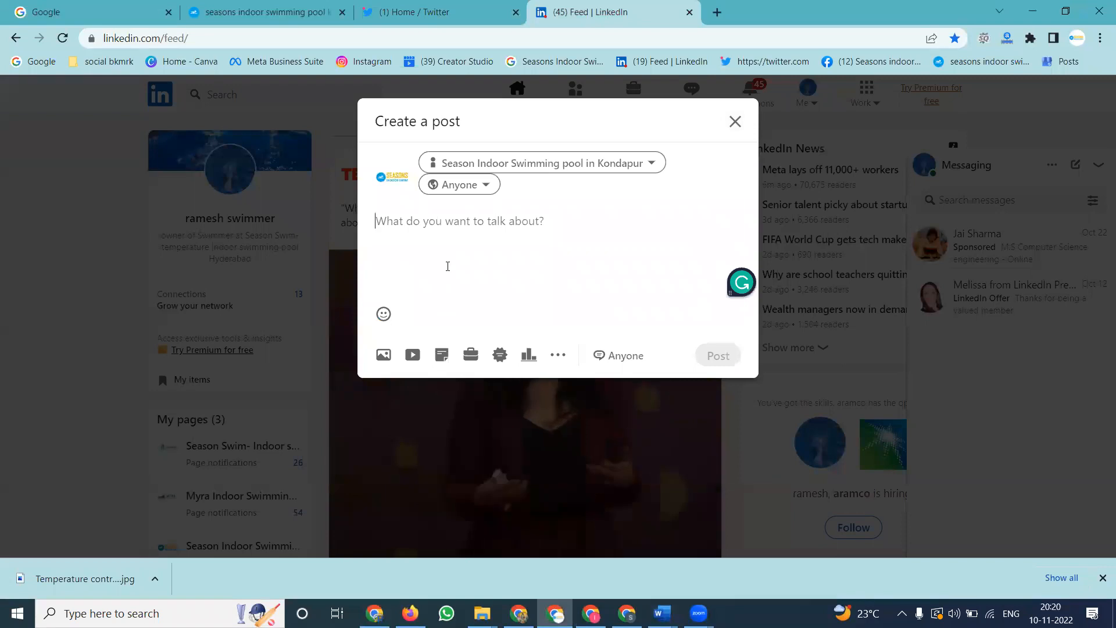
key("ctrl+v")
scroll(514, 259, "down", 15)
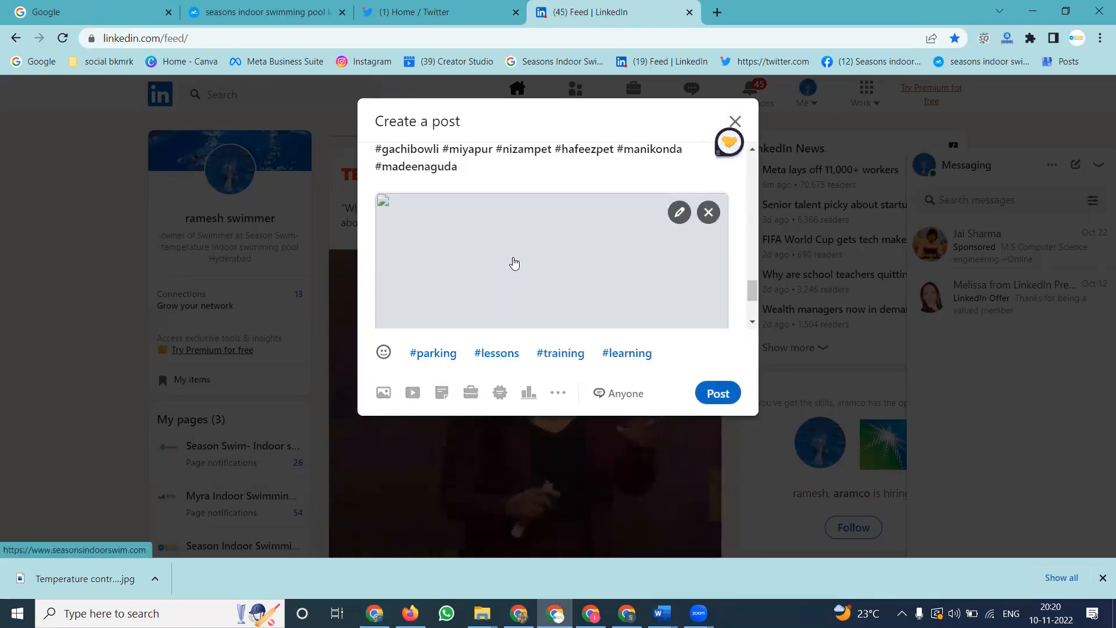
Replace the link preview's image with the temperature controlled indoor swimming pool picture from the Downloads folder
left_click(679, 217)
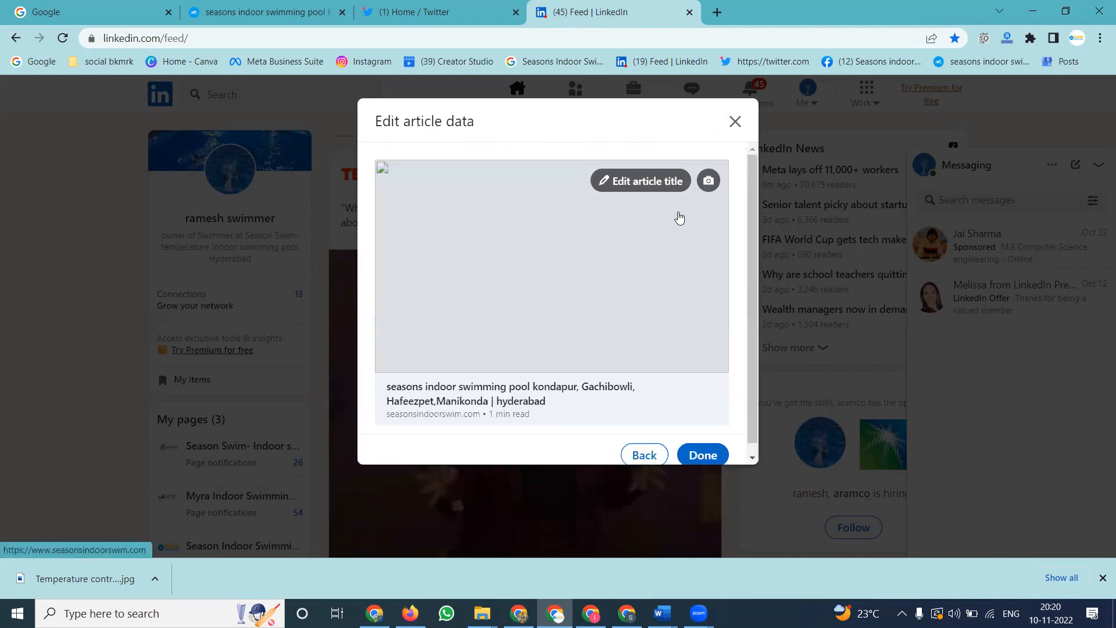
left_click(708, 181)
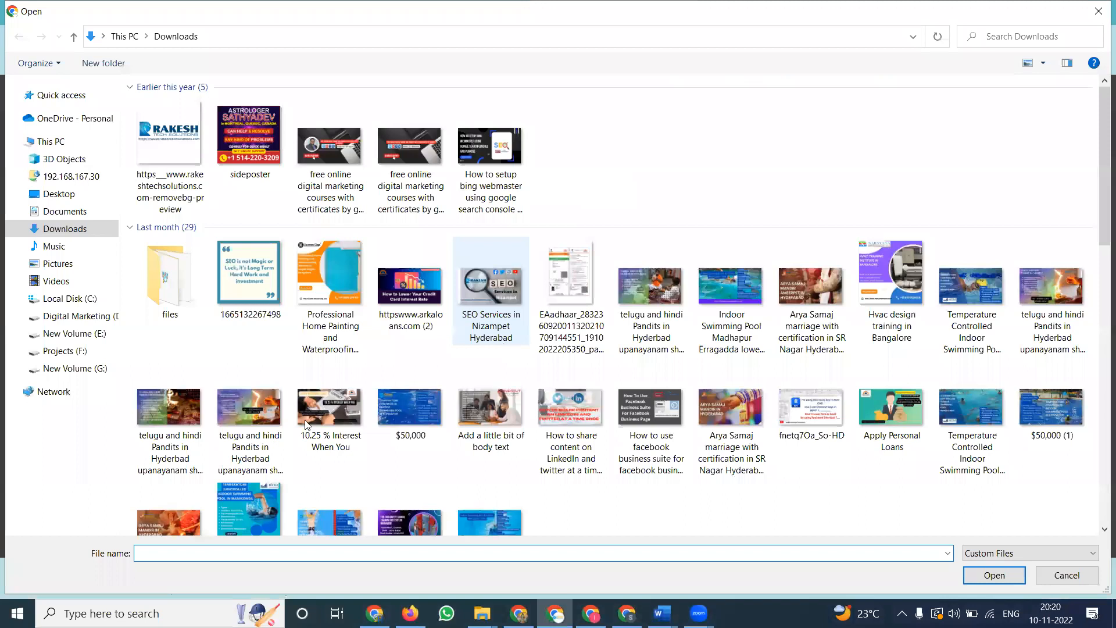
scroll(172, 467, "down", 10)
double_click(172, 466)
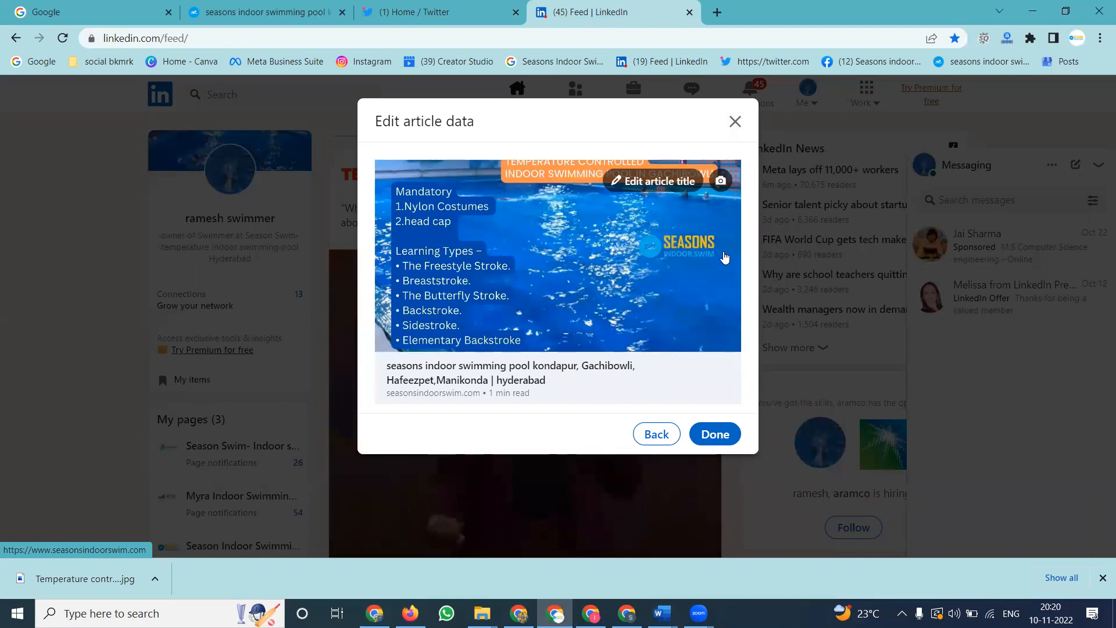
left_click(715, 434)
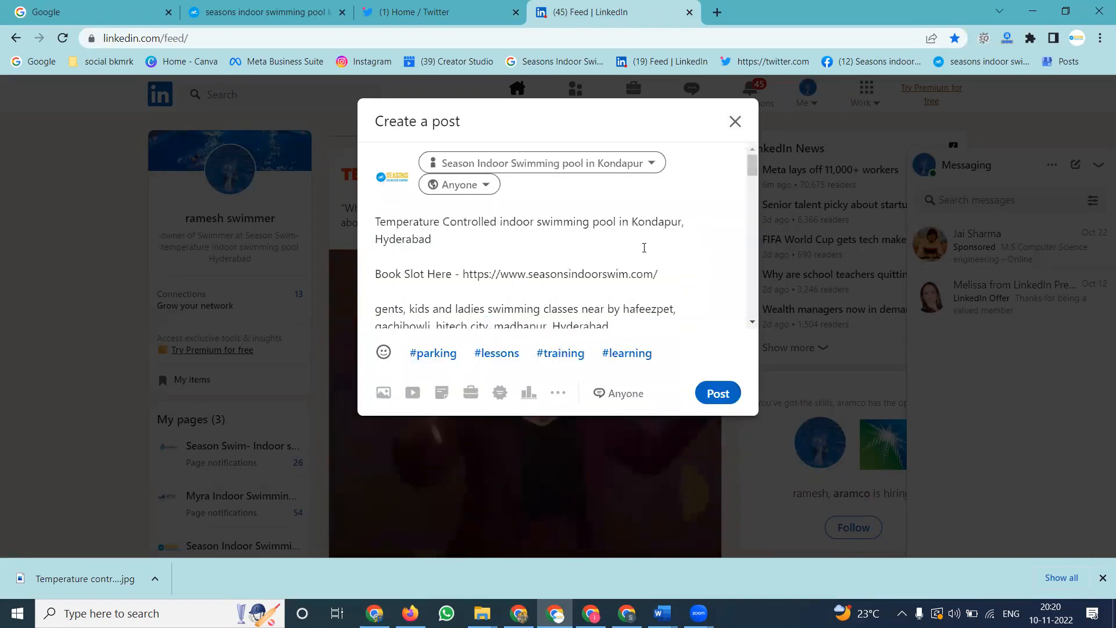
Copy the post's entire text and publish the post
key("ctrl+a")
key("ctrl+c")
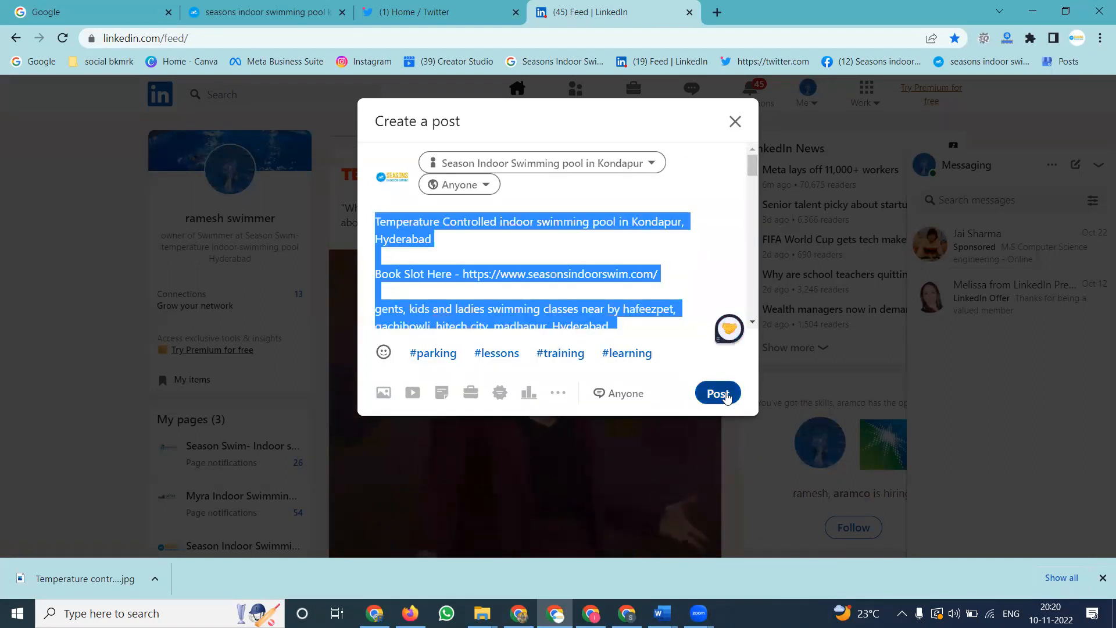
left_click(726, 394)
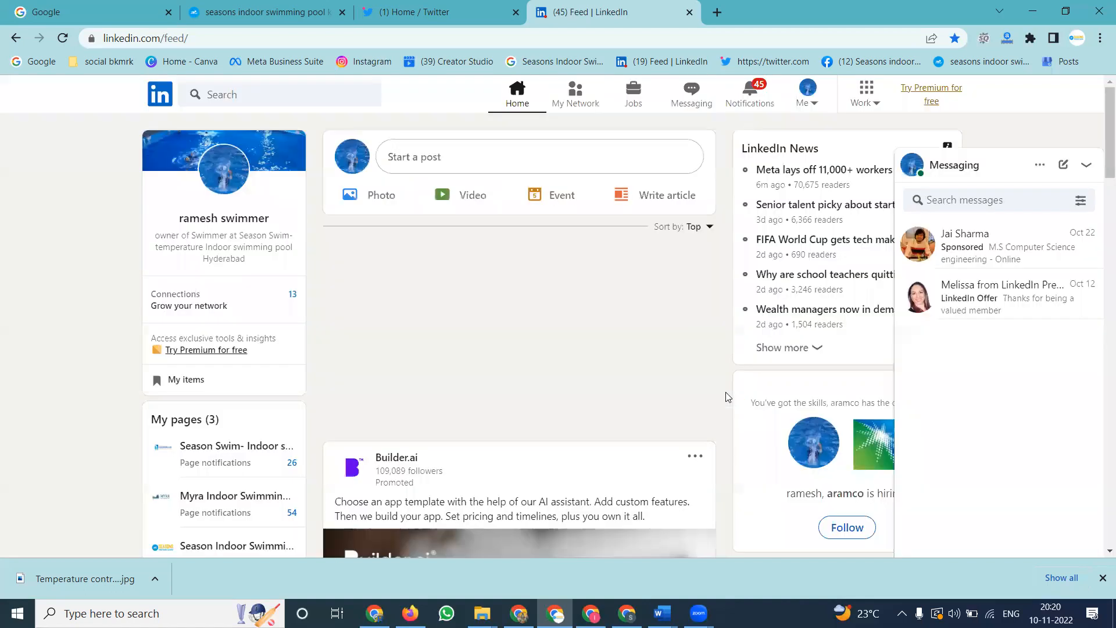
Repost the page's new swimming pool post with the copied promotion text, sharing it from the personal profile to Anyone + Twitter
scroll(595, 328, "down", 5)
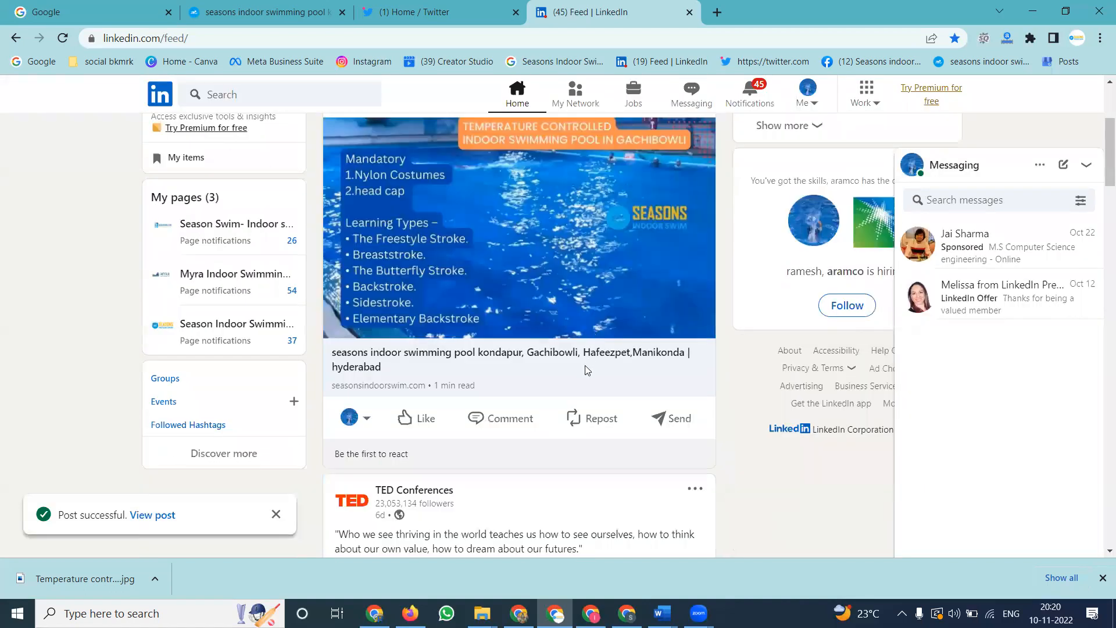
scroll(588, 360, "down", 1)
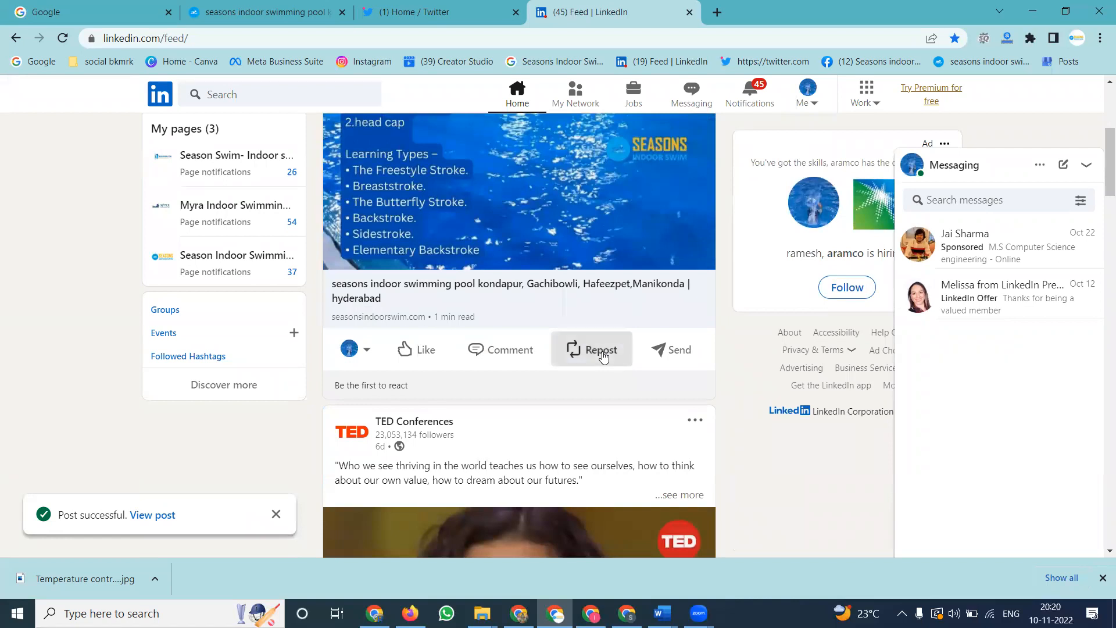
left_click(602, 357)
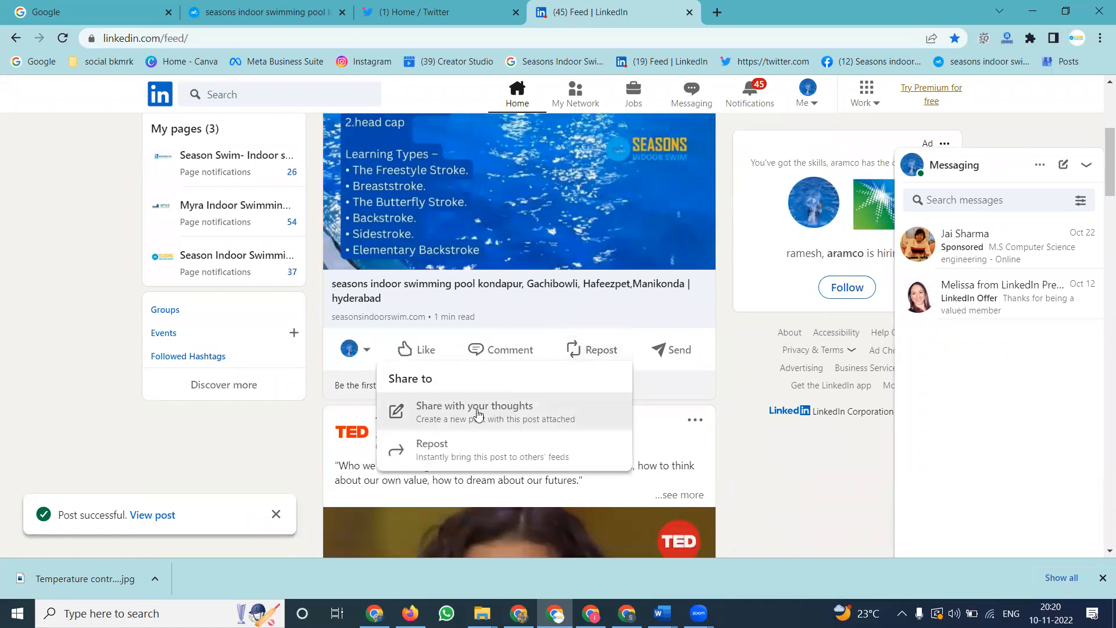
left_click(509, 407)
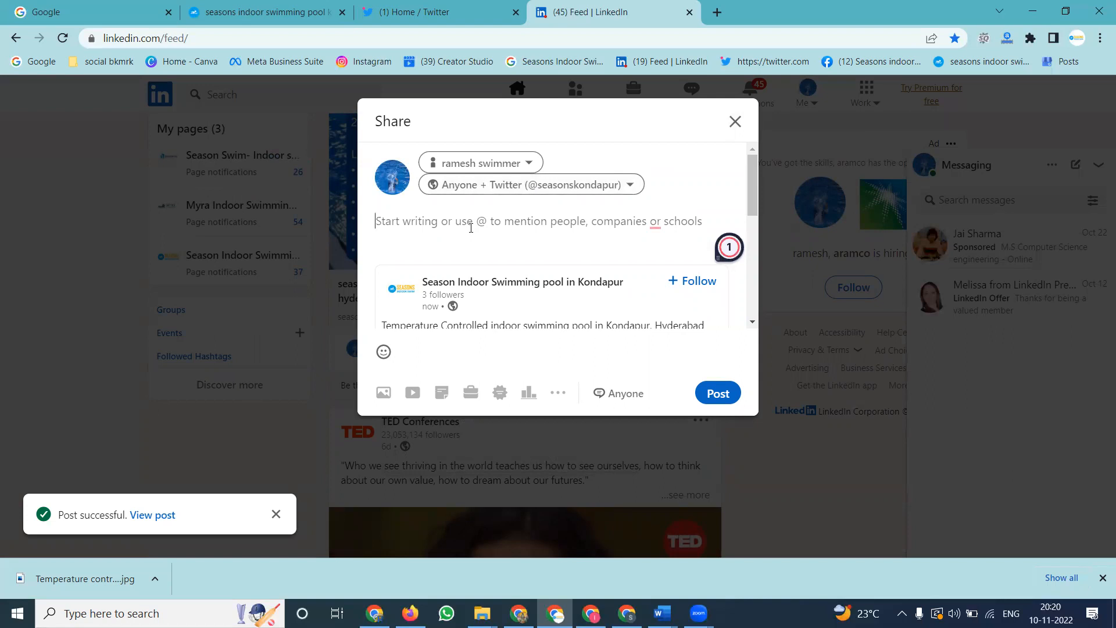
key("ctrl+v")
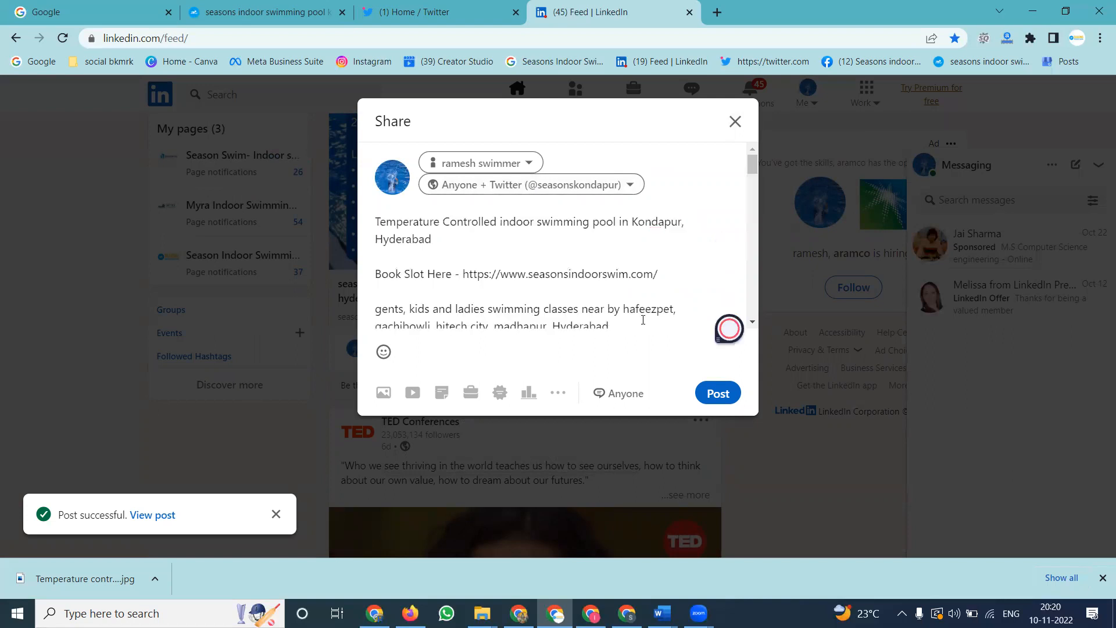
left_click(719, 392)
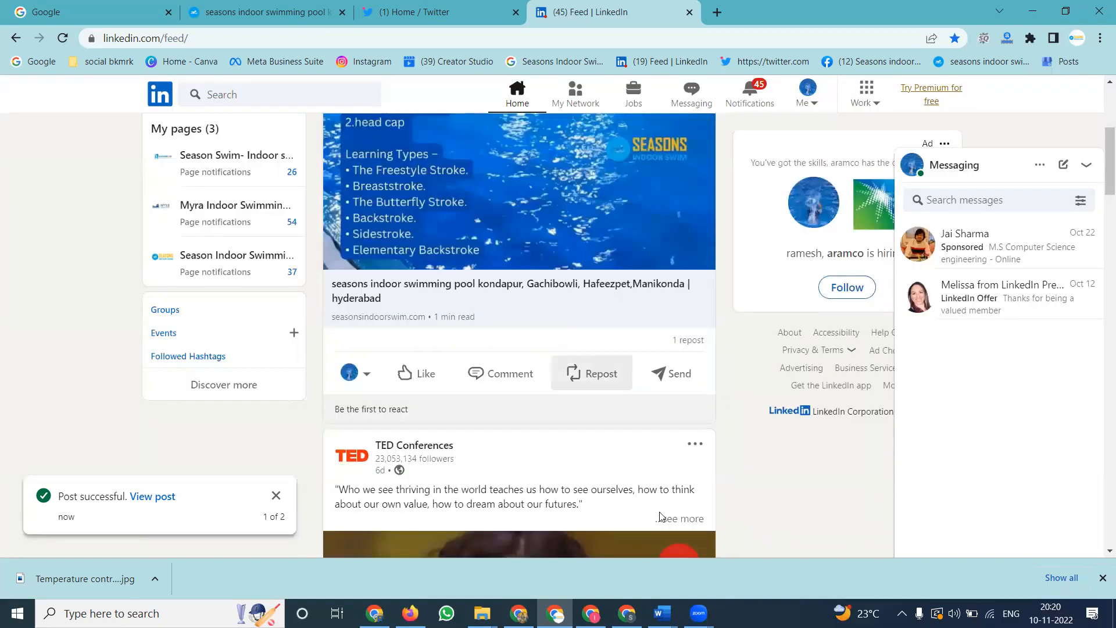
Switch to the gym's browser window and open the IMFIT Hyderabad Twitter profile in a new tab
key("alt+Tab")
left_click(936, 12)
type("tw")
key("Return")
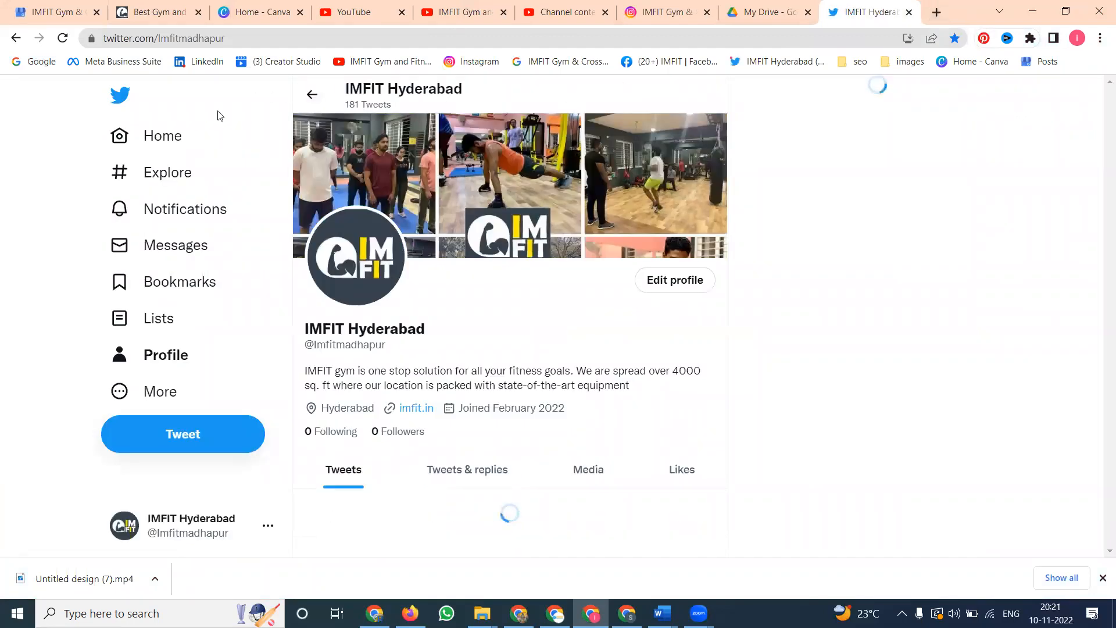
Copy the full text of the Nov 9 strength training weight loss workout tweet from the IMFIT Hyderabad profile
left_click(171, 145)
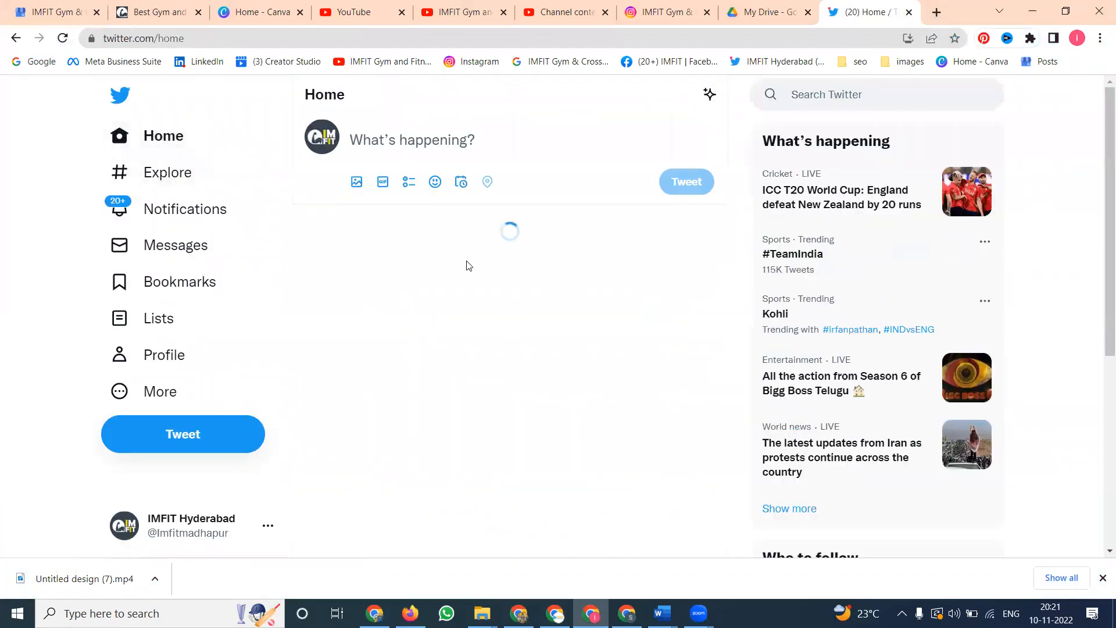
left_click(187, 356)
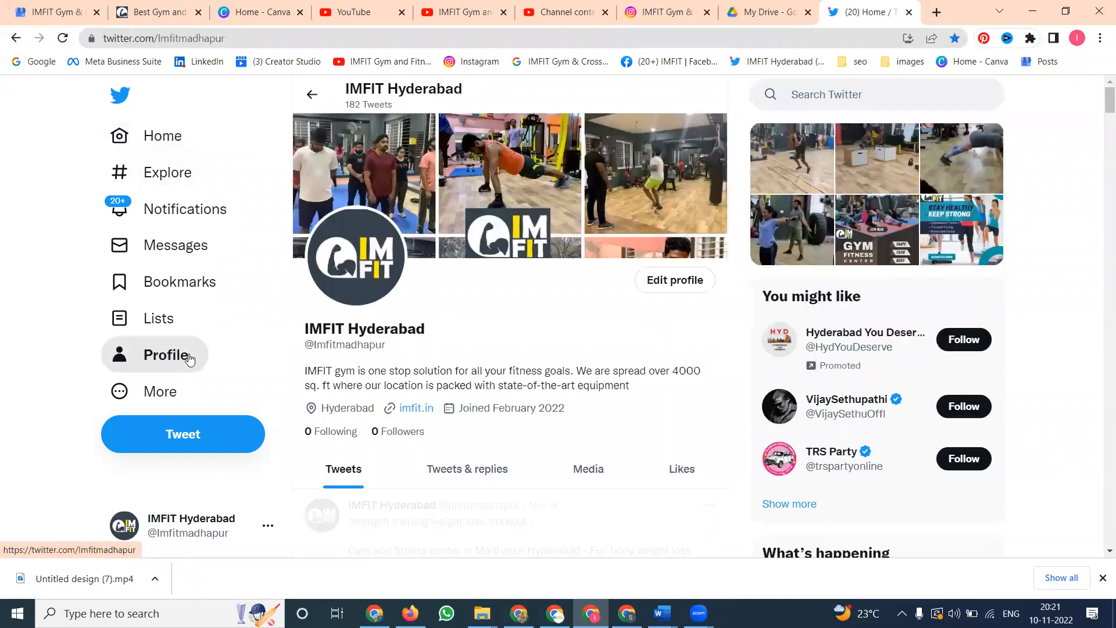
scroll(459, 336, "down", 3)
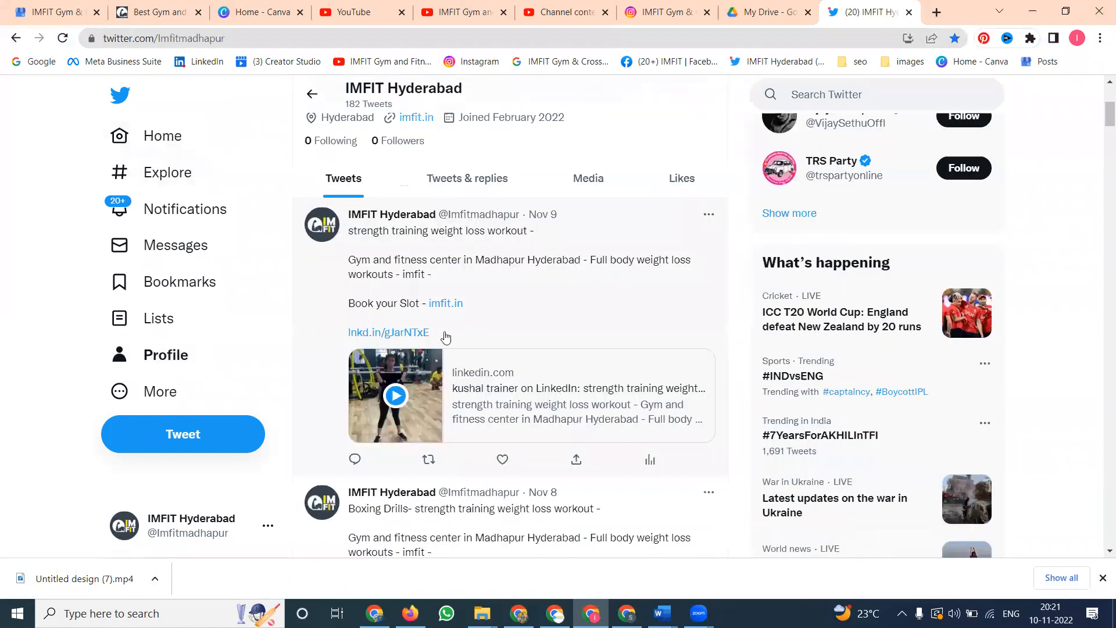
left_click_drag(444, 336, 348, 240)
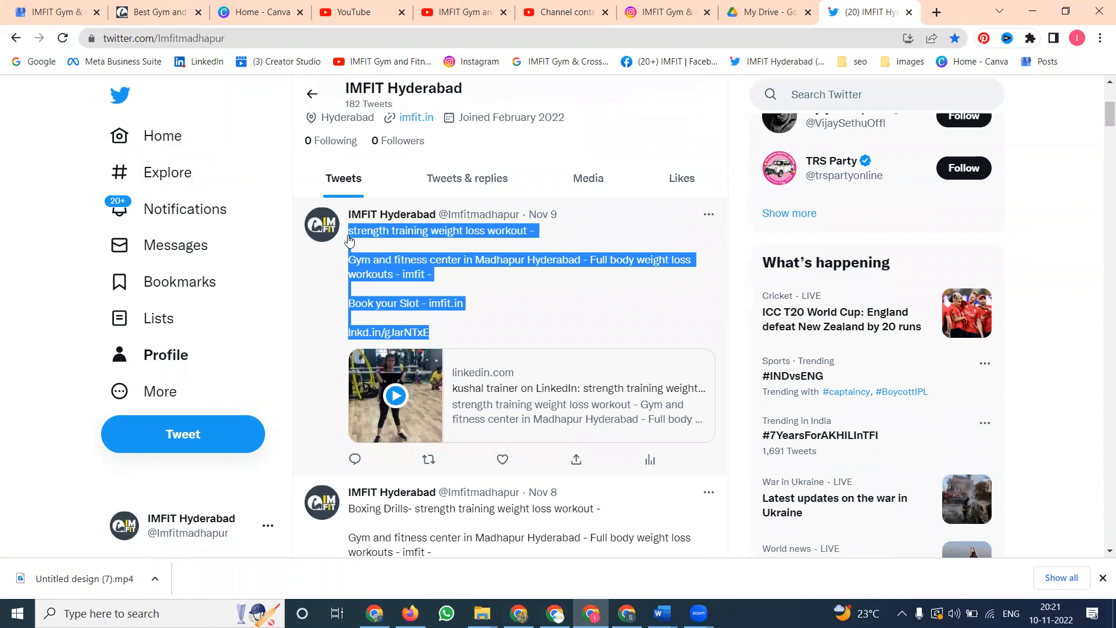
Start a new tweet from the home feed, attach the barbell workout video and paste the copied strength training text
left_click(152, 136)
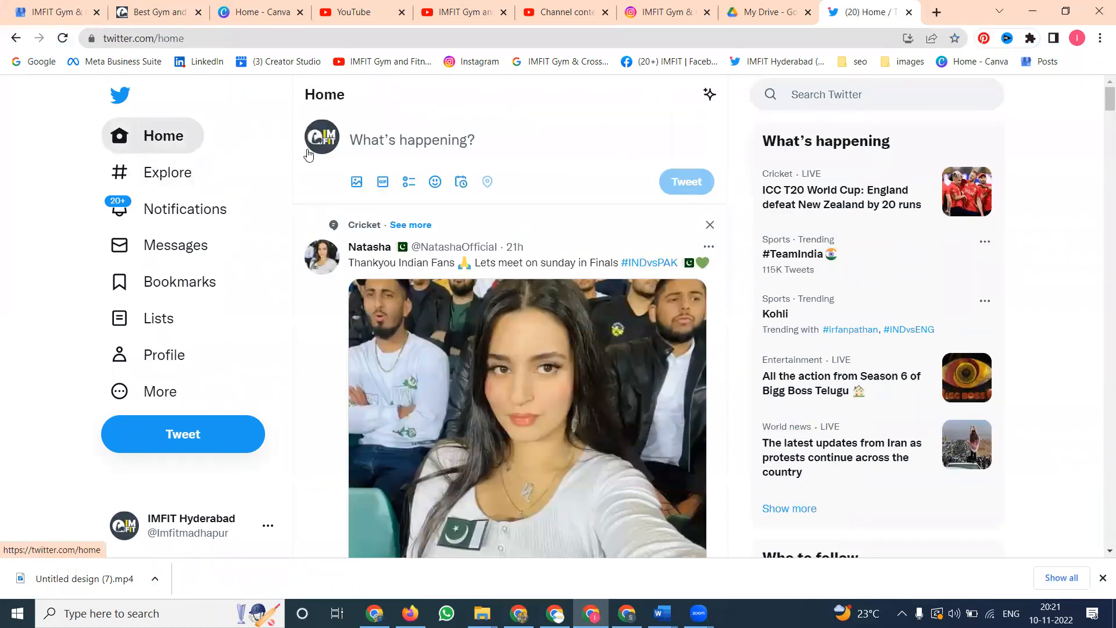
left_click(356, 182)
left_click(336, 150)
double_click(335, 150)
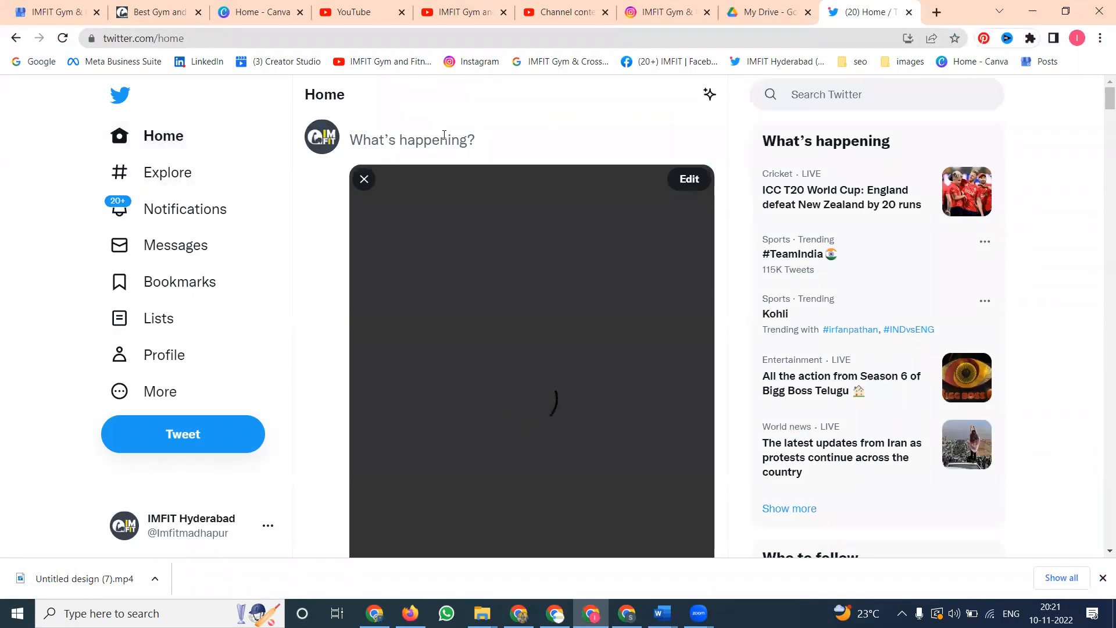
type("strength training weight loss workout -  Gym and fitness center in Madhapur Hyderabad - Full body weight loss workouts - imfit -  Book your Slot - https://imfit.in  https://lnkd.in/gJarNTxE")
Try to publish the tweet with the barbell workout video, and remove that video from the draft
scroll(715, 326, "down", 9)
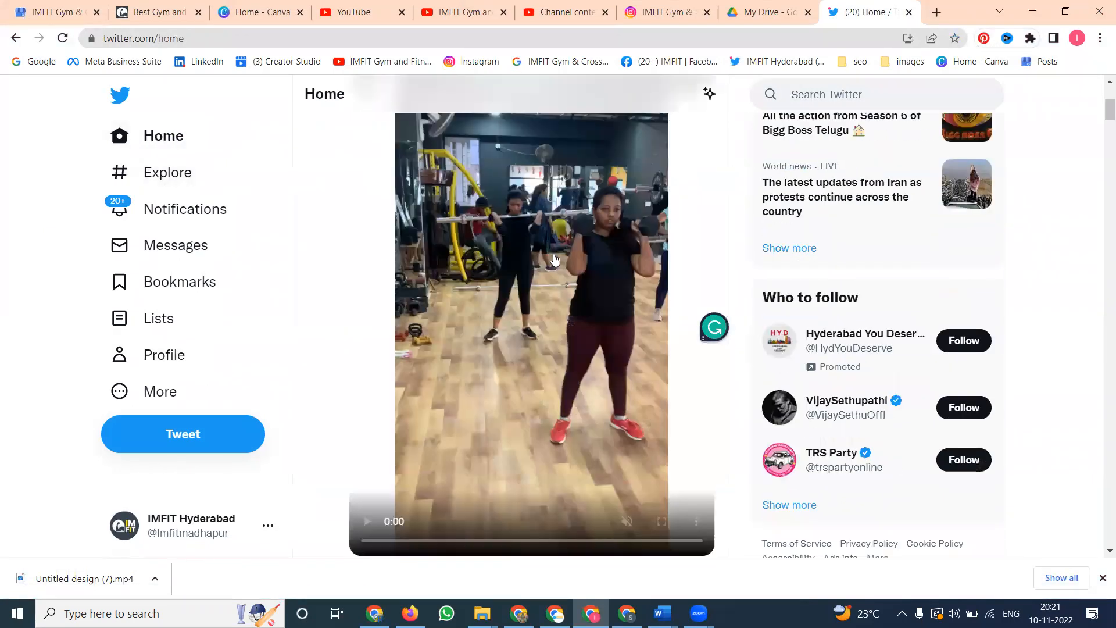
left_click(697, 387)
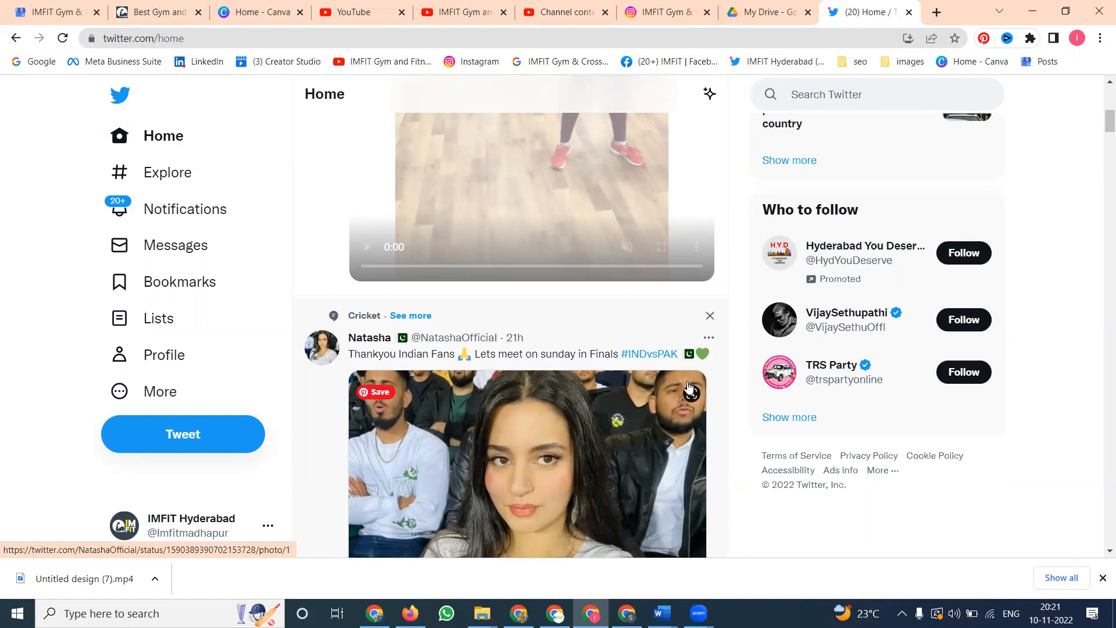
scroll(687, 387, "up", 5)
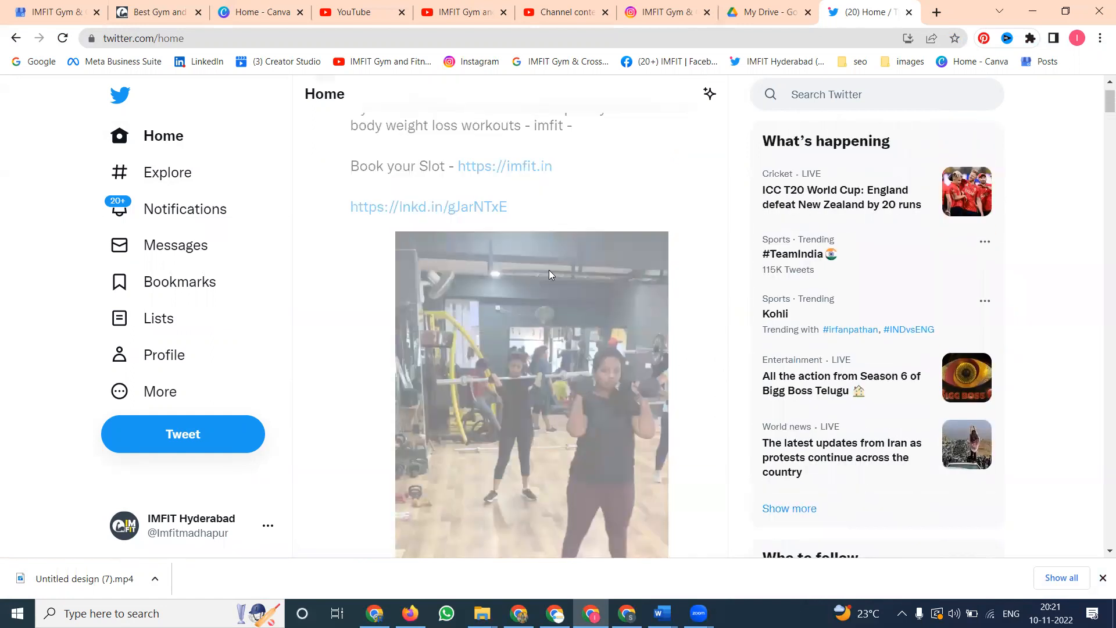
scroll(550, 271, "up", 1)
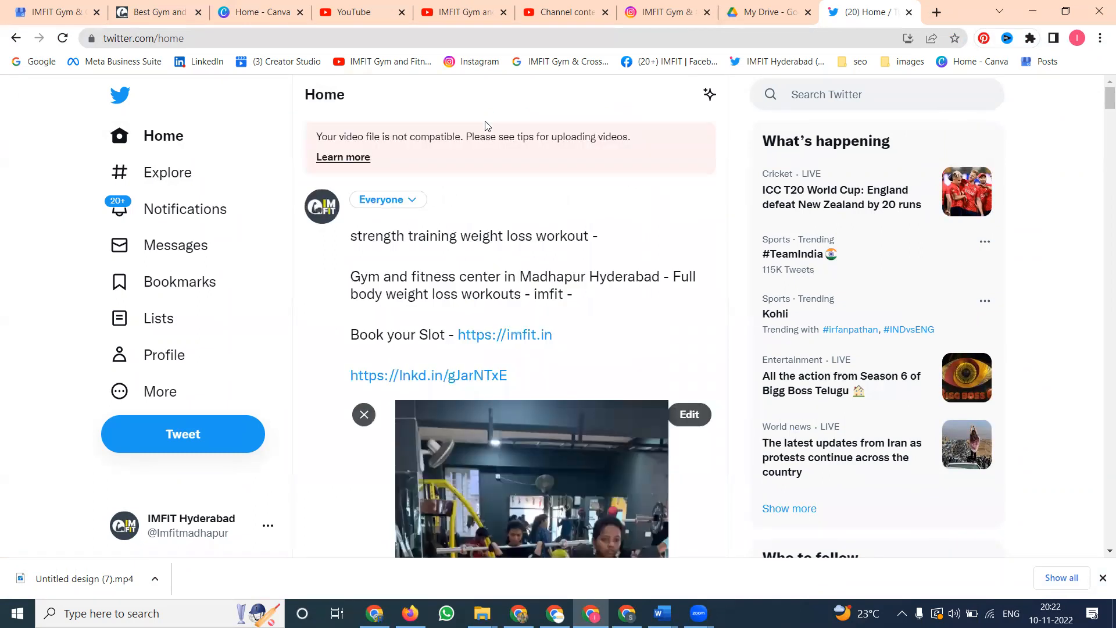
scroll(561, 206, "down", 5)
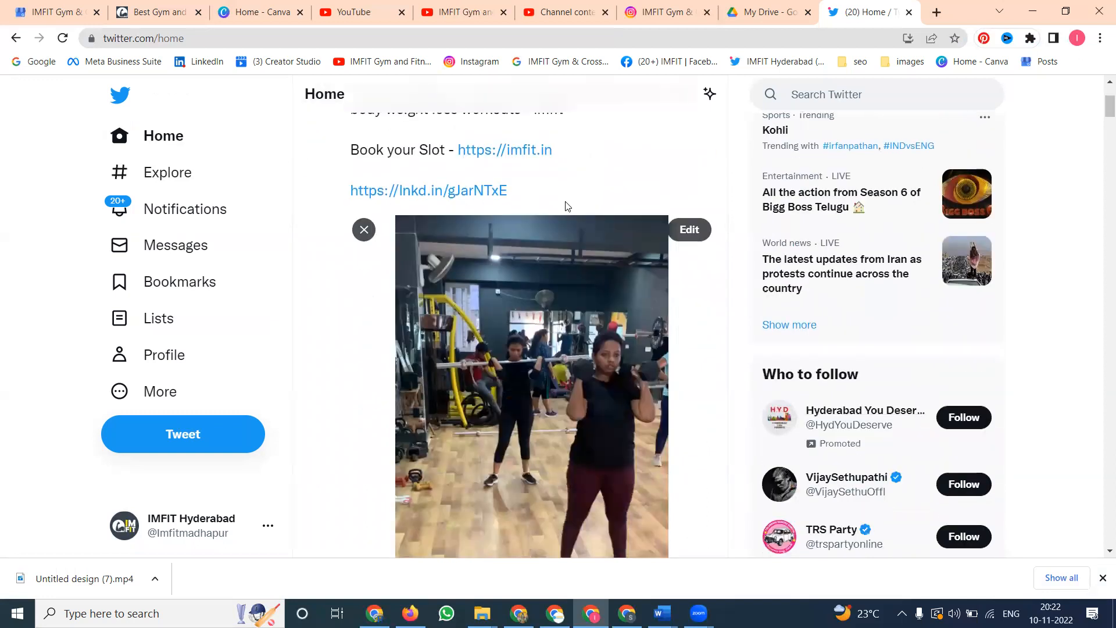
left_click(367, 127)
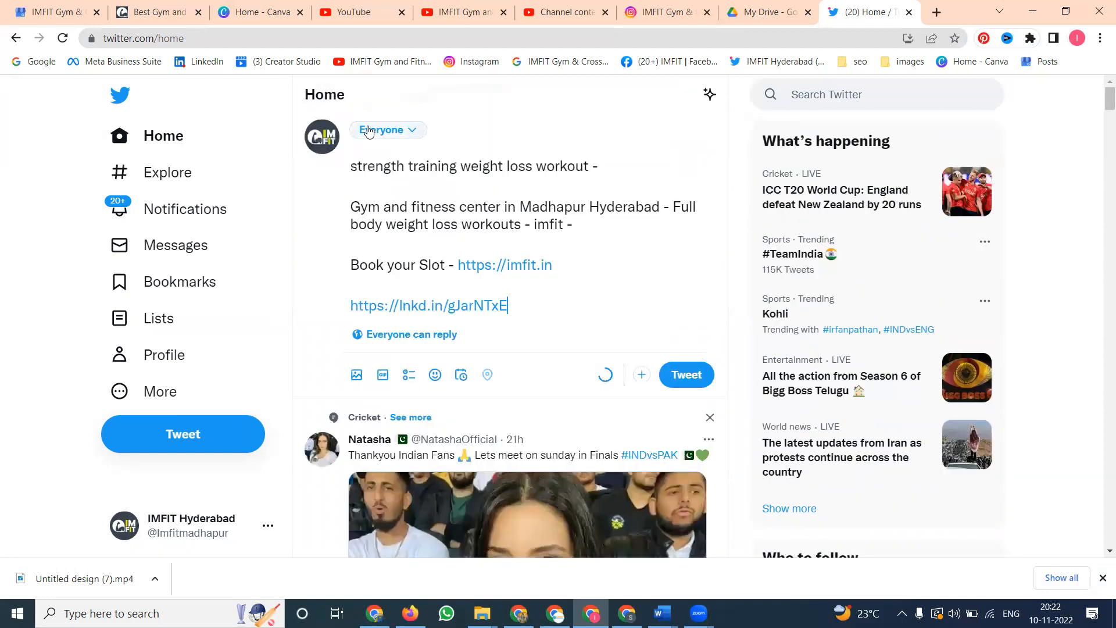
Attach the Weighted sit ups video from the imfit > 2022 > 06-11-2022 folder to the tweet
left_click(356, 375)
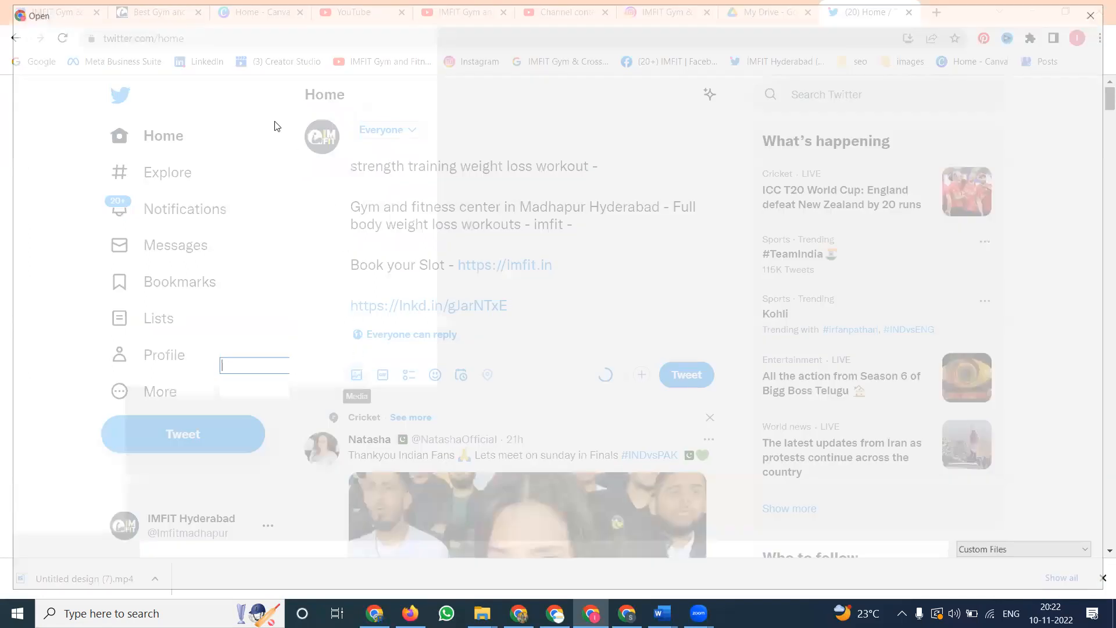
left_click(255, 38)
left_click(316, 121)
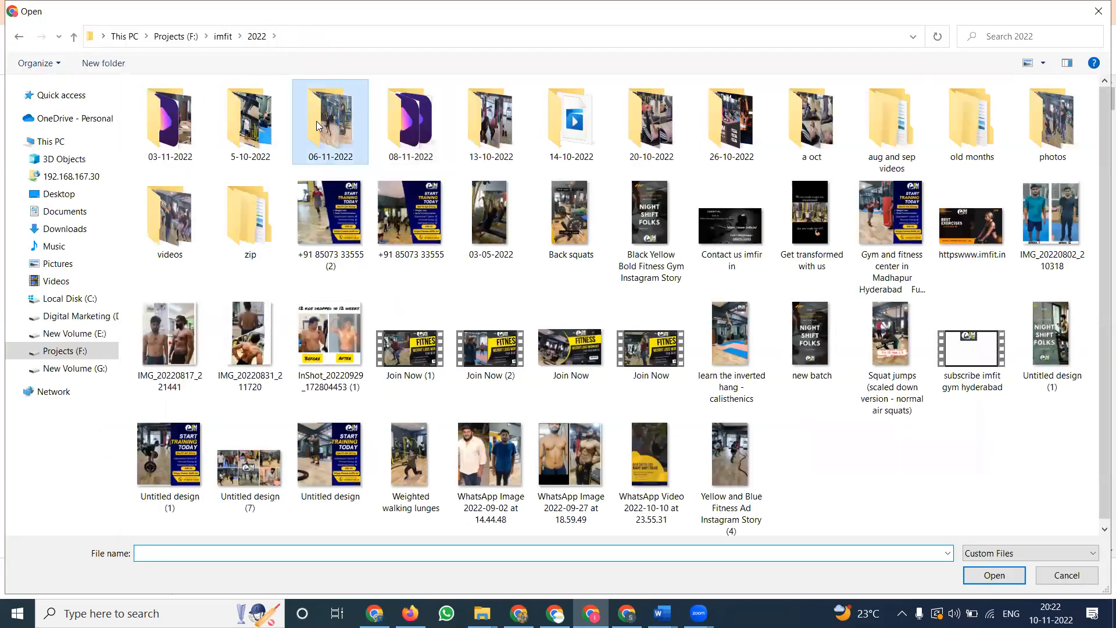
double_click(316, 121)
double_click(325, 137)
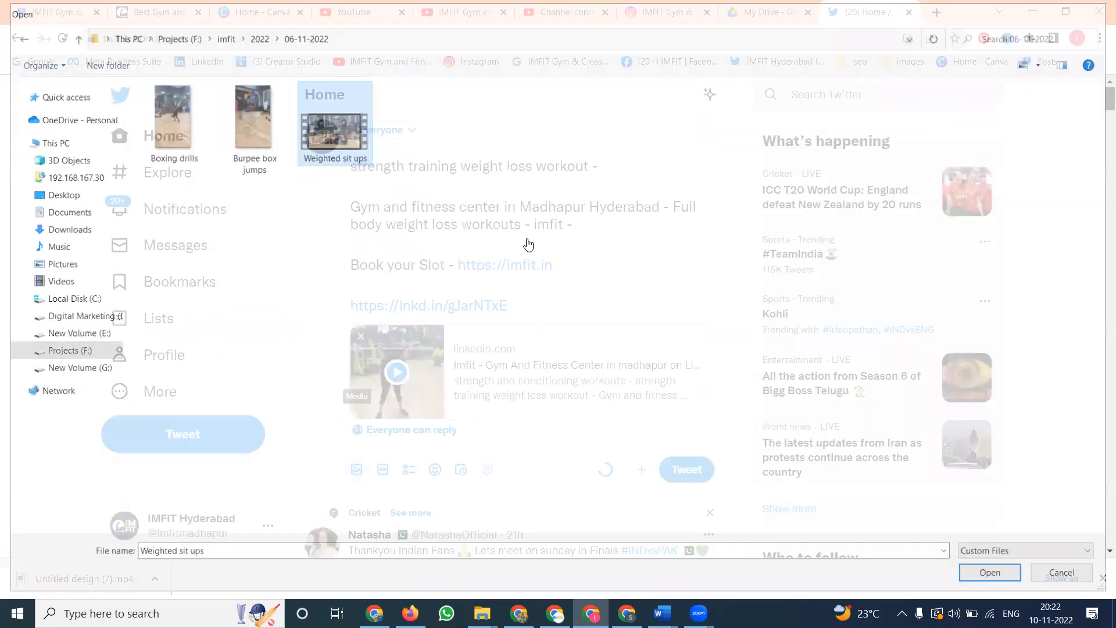
Review the drafted tweet and look at the caption upload options of its attached video
scroll(628, 281, "down", 4)
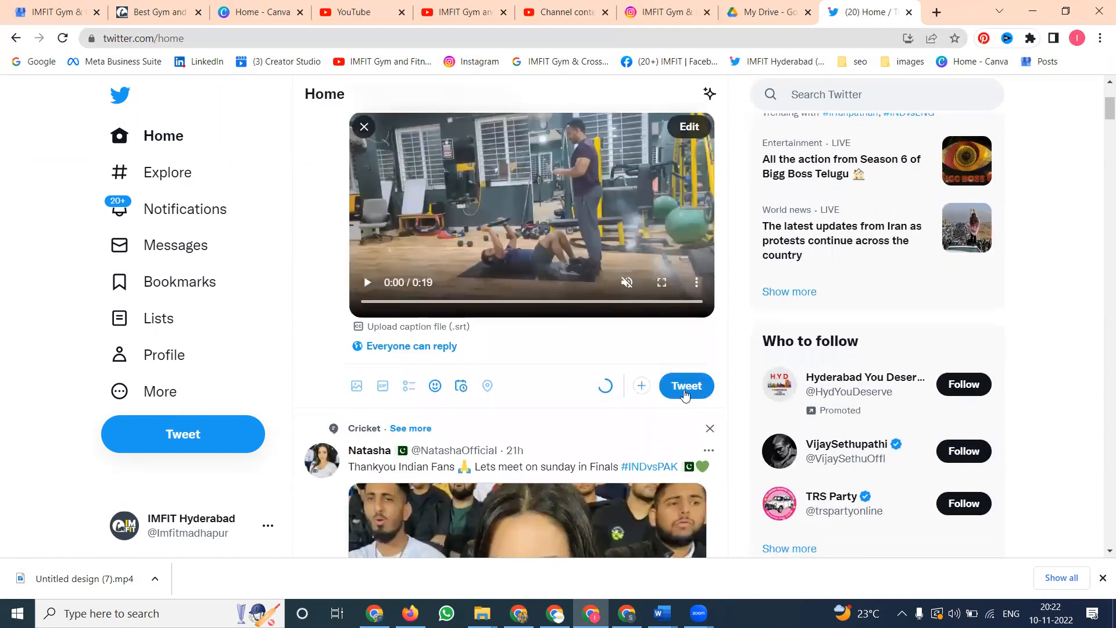
scroll(663, 357, "up", 4)
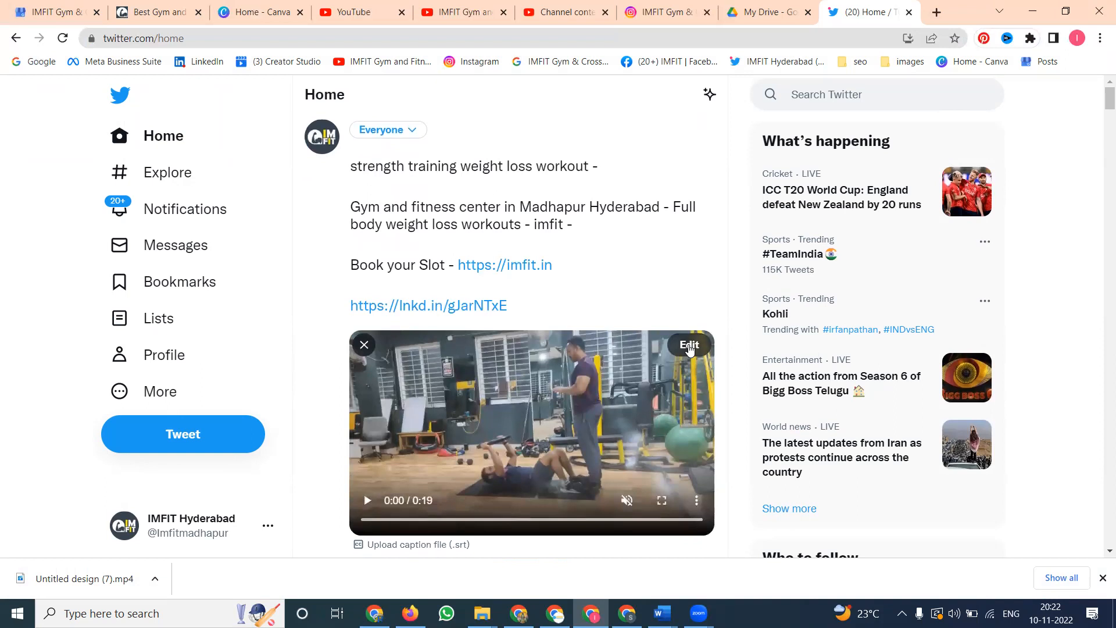
left_click(689, 345)
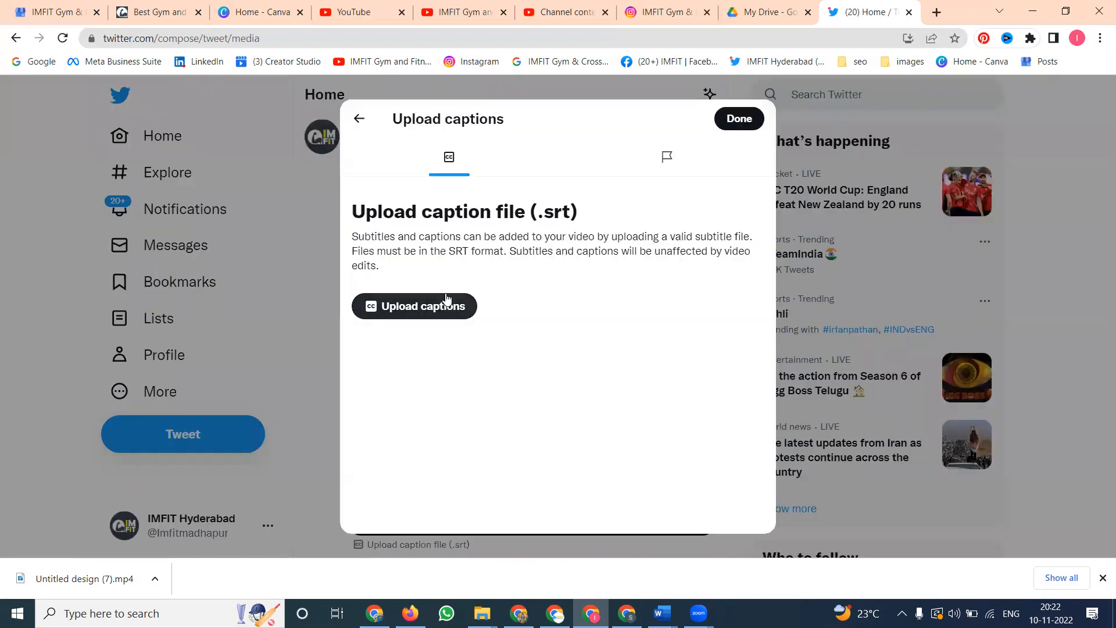
left_click(360, 121)
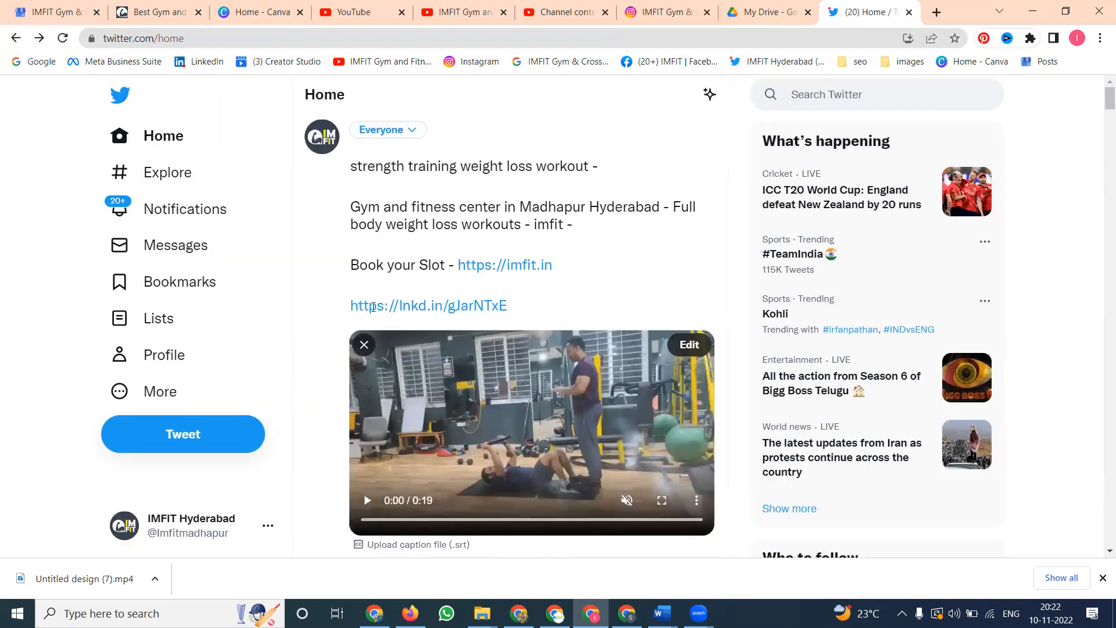
Remove the attached video, the LinkedIn link preview and the lnkd.in link from the tweet
left_click(365, 341)
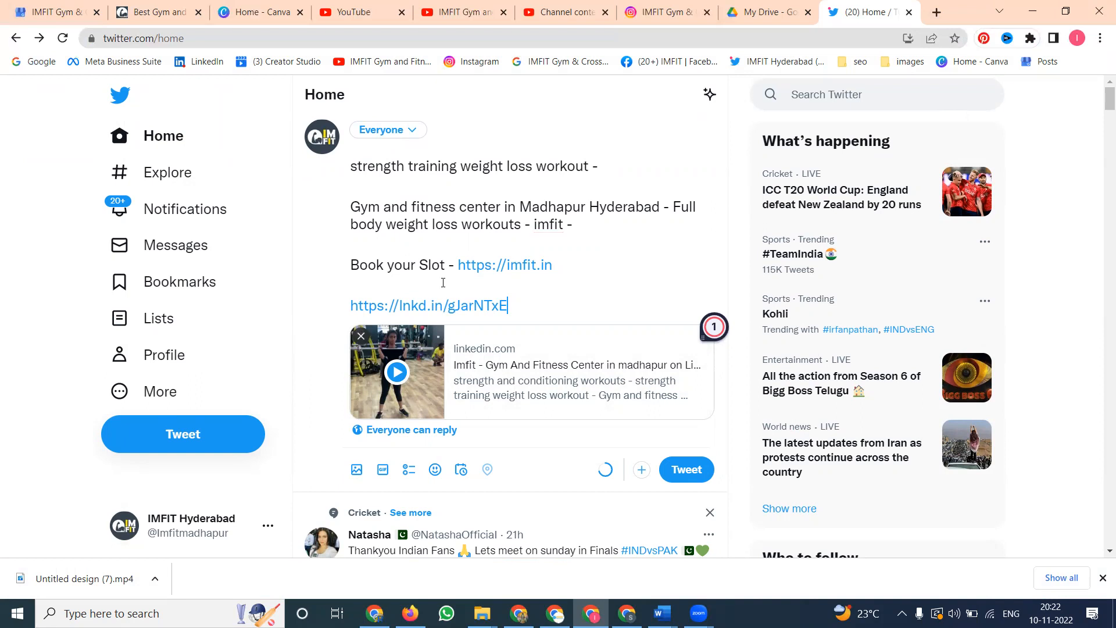
left_click(361, 336)
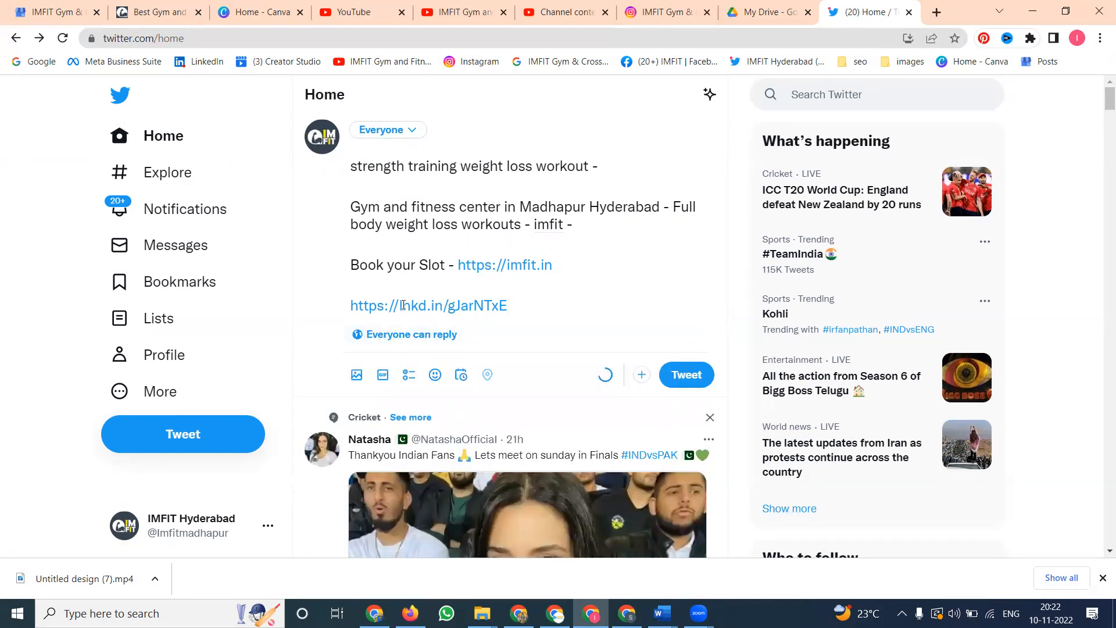
triple_click(403, 305)
key("BackSpace")
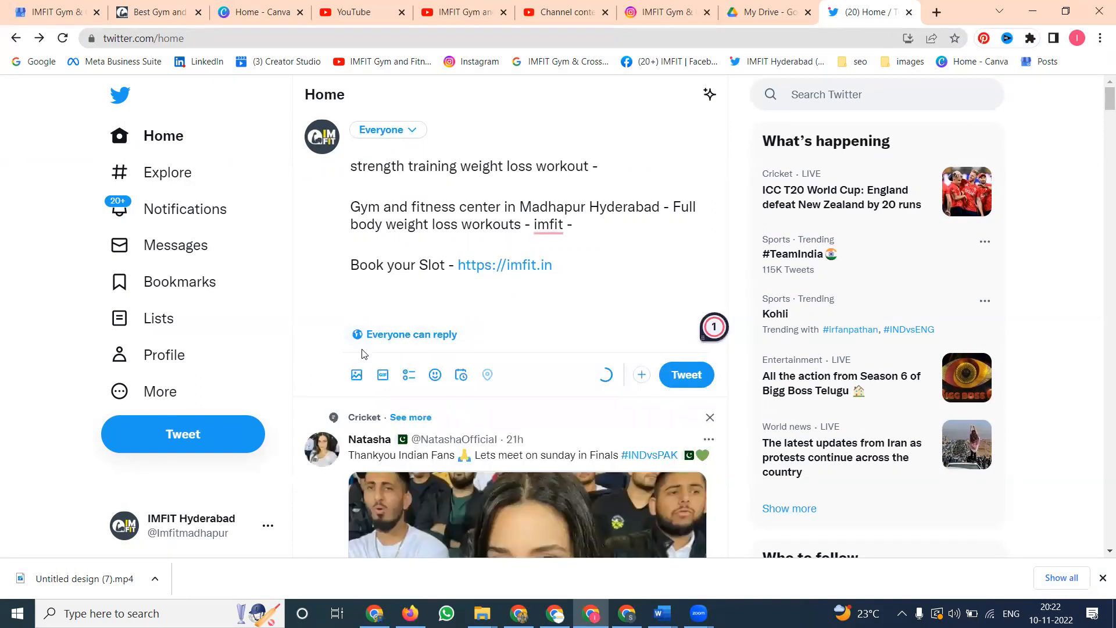
Add the Weighted sit ups video to the tweet again, without the LinkedIn link
left_click(358, 377)
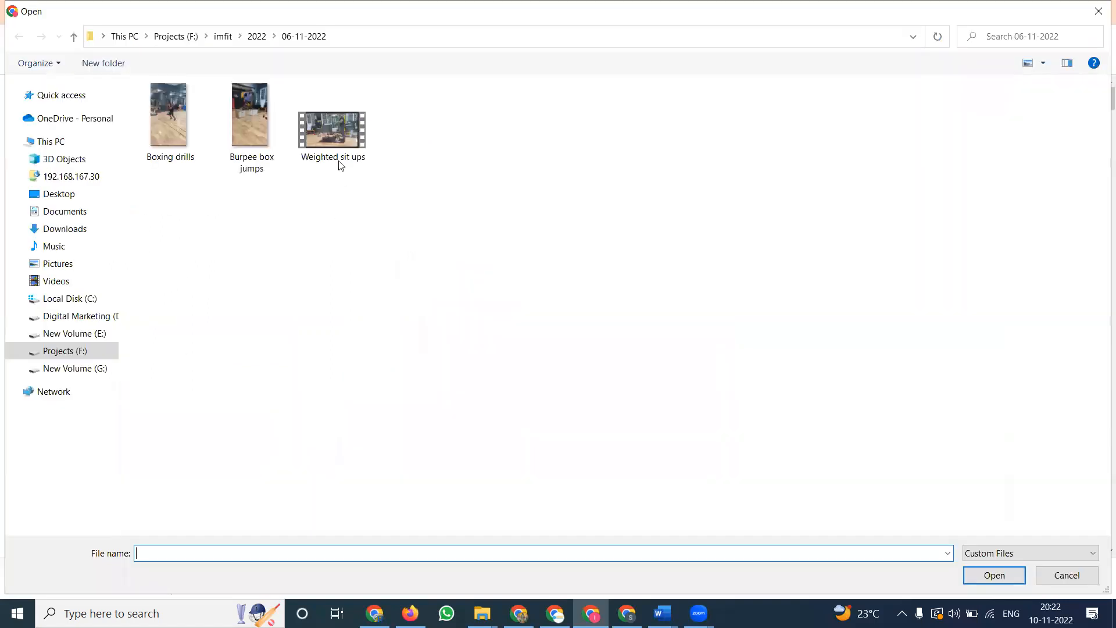
left_click(339, 164)
double_click(339, 160)
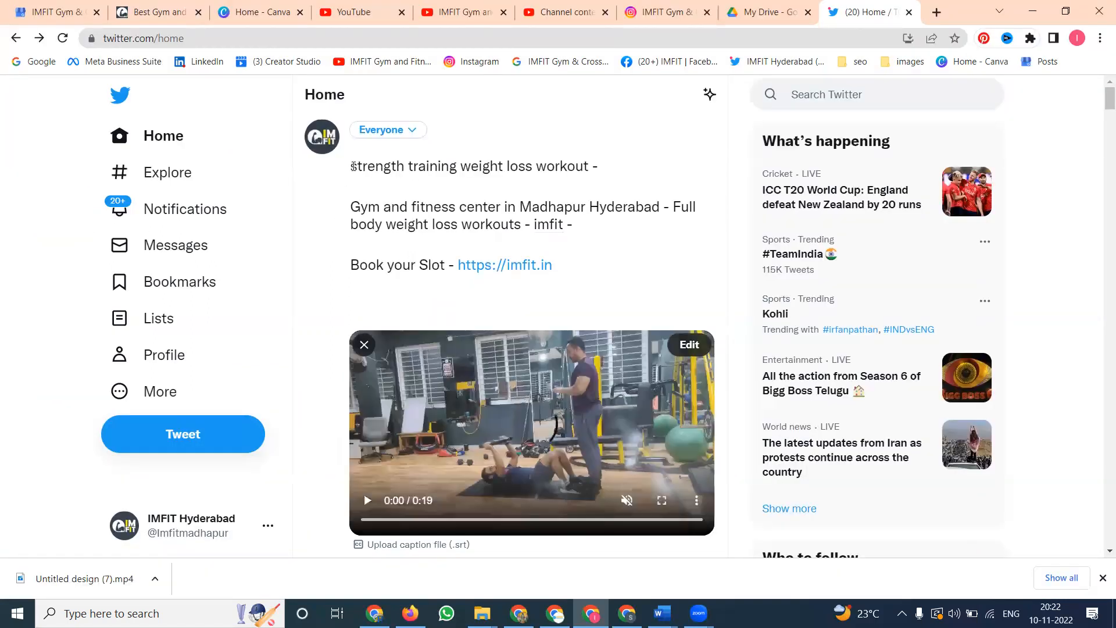
Begin the tweet's text with "Weighted sit ups - " and add the hashtags #imfit #thursday below the booking link
type("Weighted sit ups")
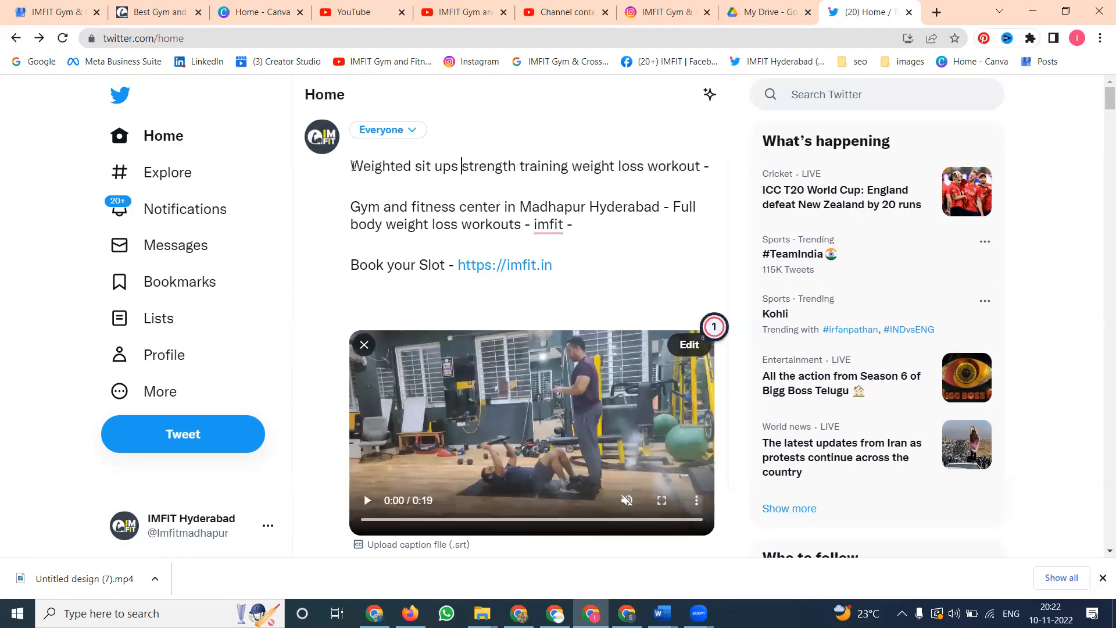
type("-")
left_click(390, 323)
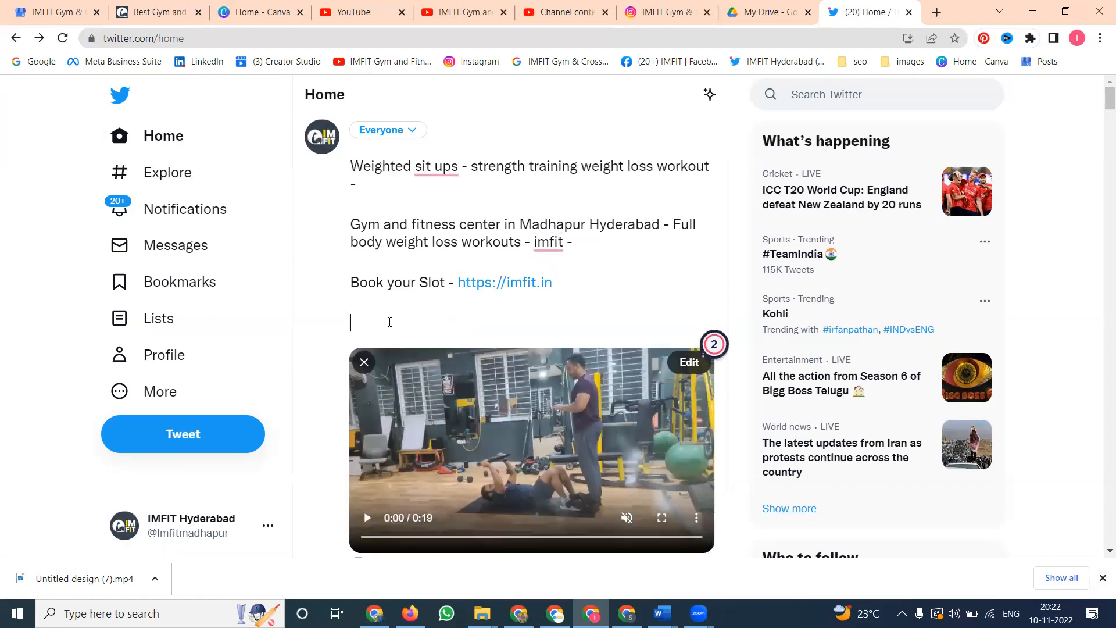
type("#imfit #")
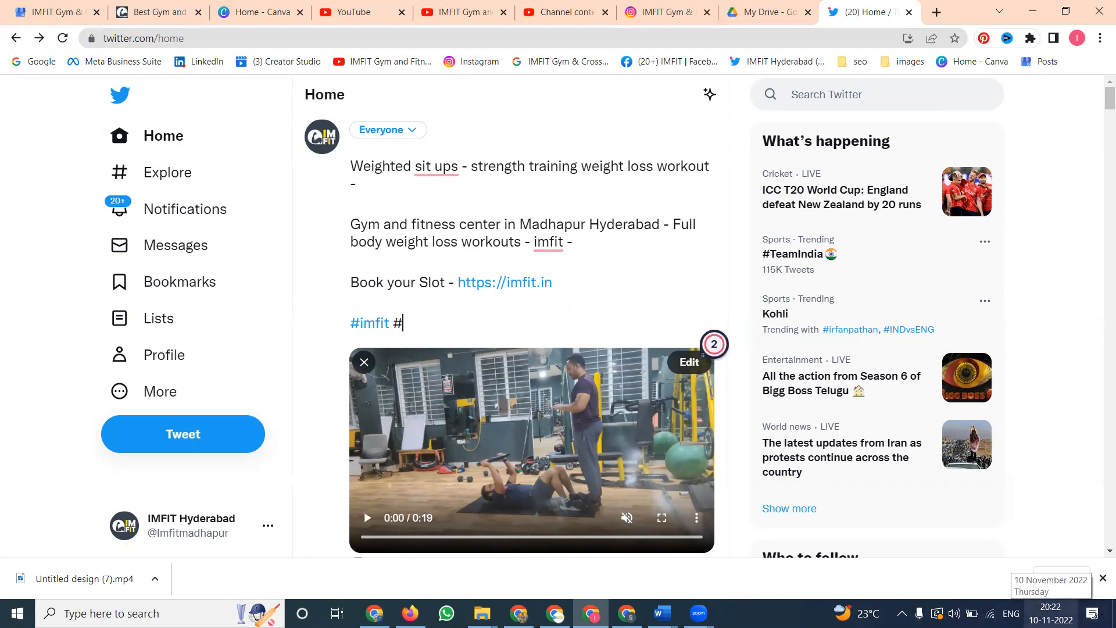
type("thursda")
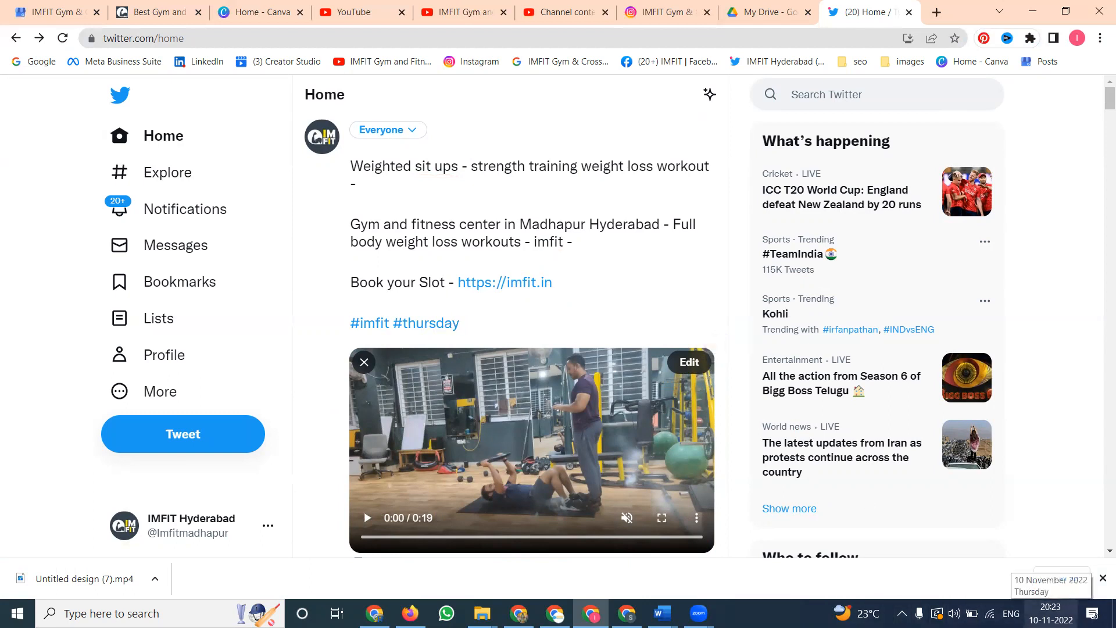
Add the suggested #ThursdayMotivation hashtag after #imfit #thursday and publish the tweet
type("y ")
type("#t")
type("hu")
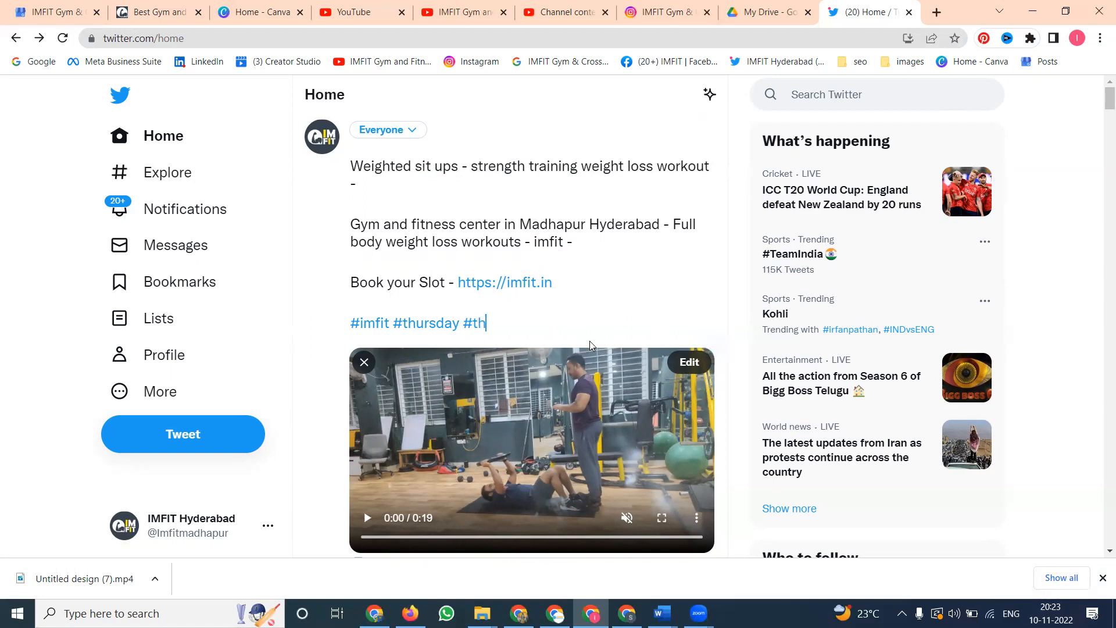
type("rsda")
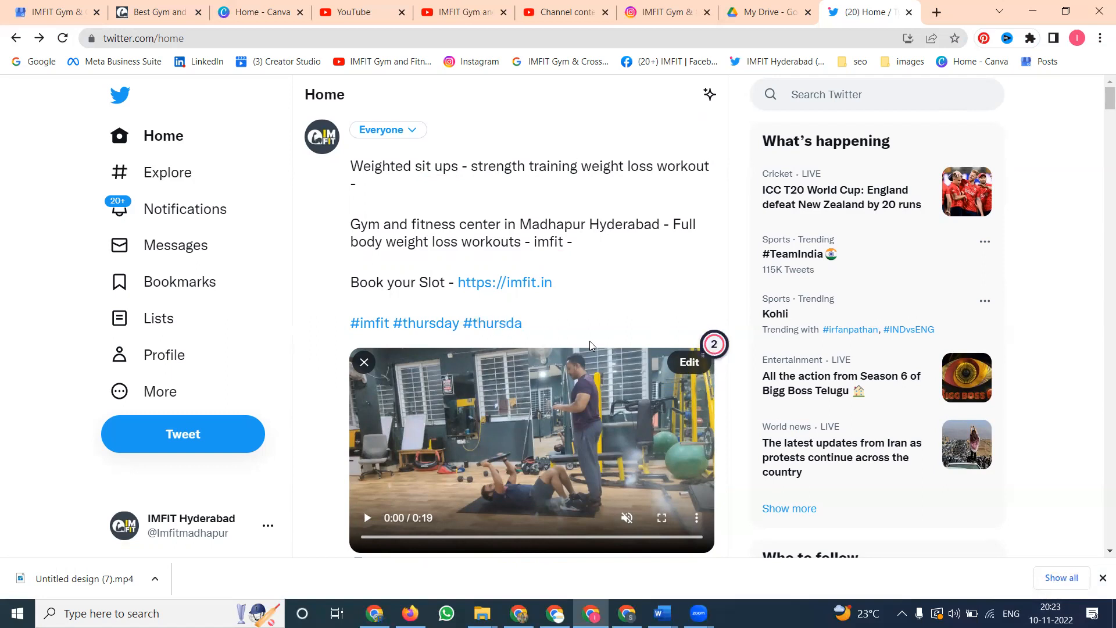
scroll(678, 328, "down", 4)
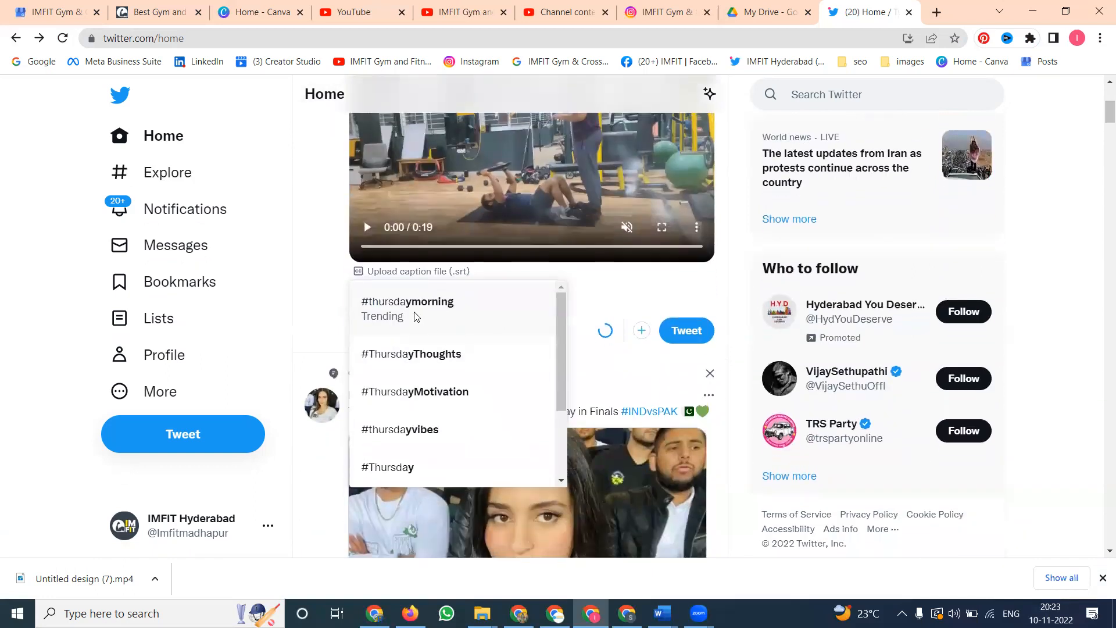
left_click(416, 393)
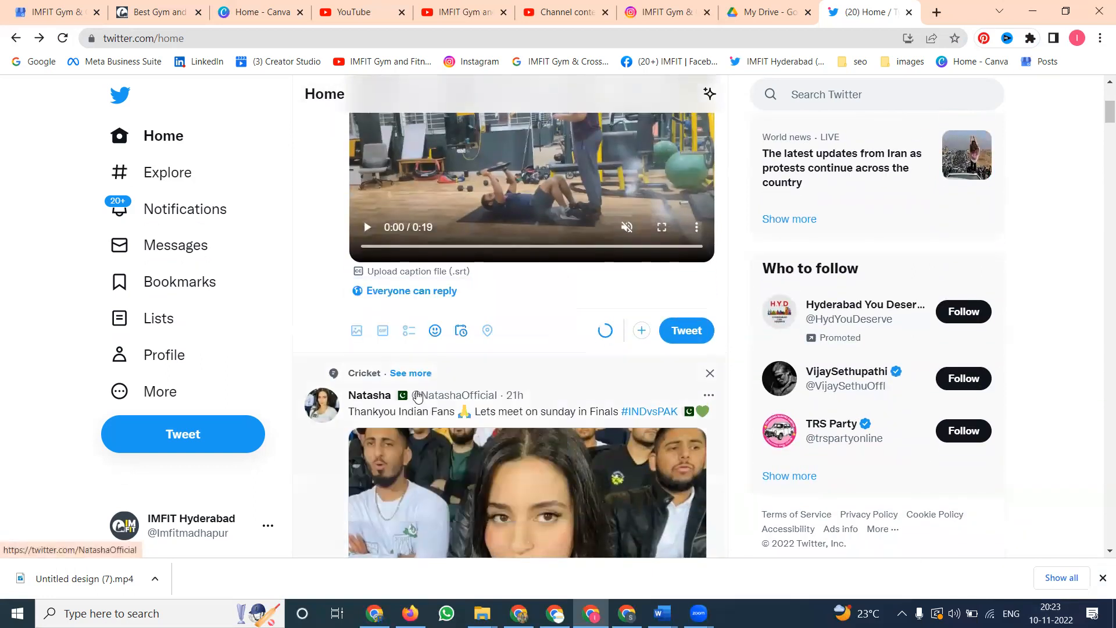
scroll(632, 340, "down", 3)
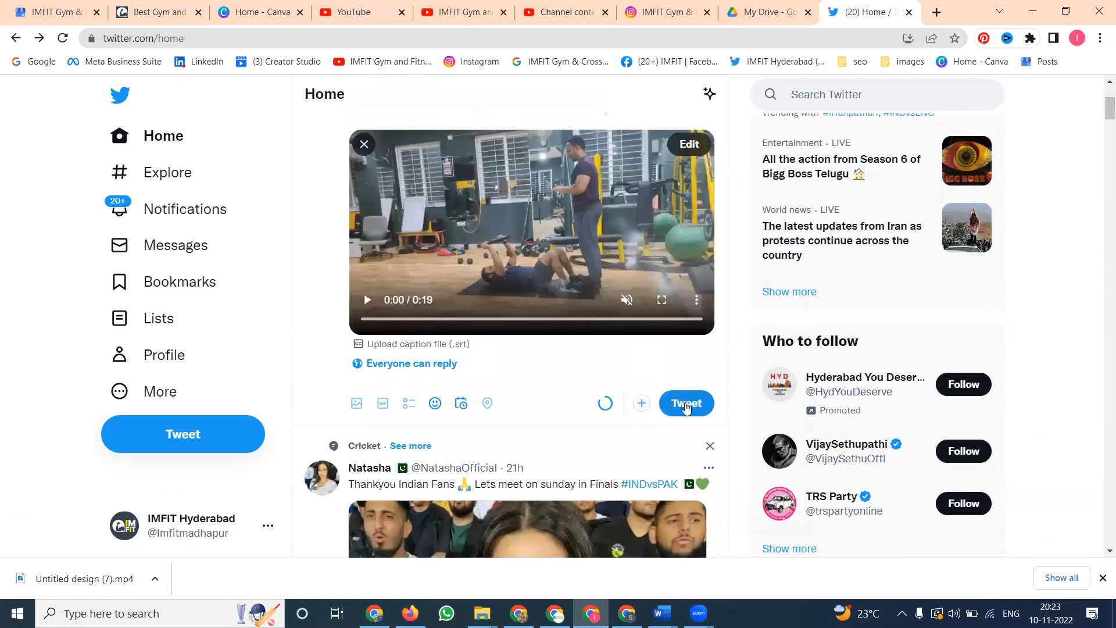
left_click(687, 405)
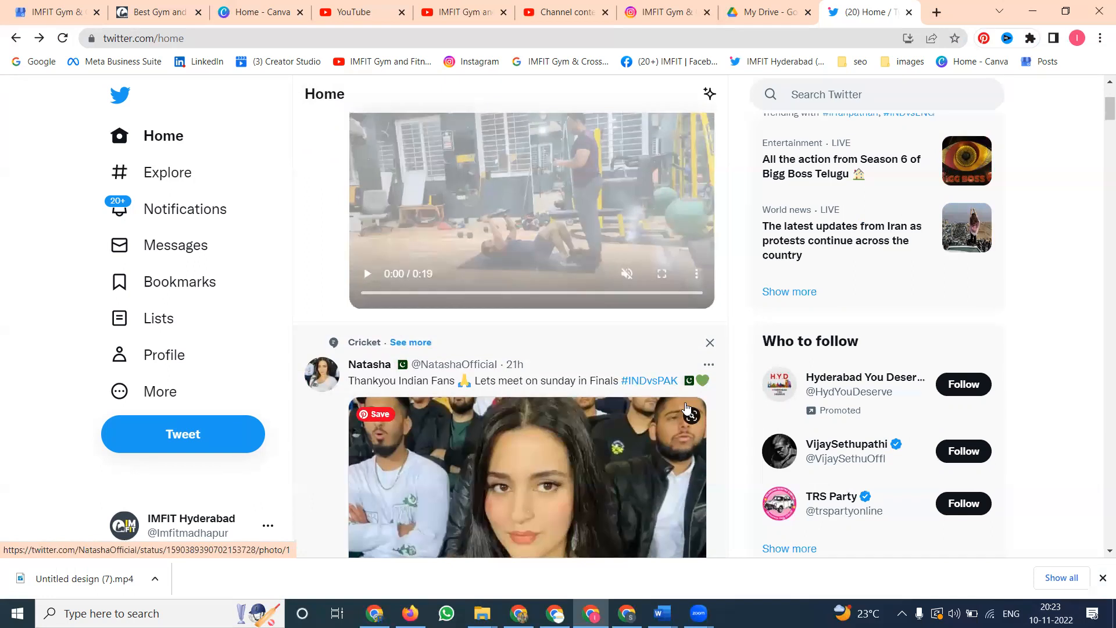
Find the published Weighted sit ups tweet among the latest results for the #ThursdayMotivation hashtag
scroll(686, 408, "up", 4)
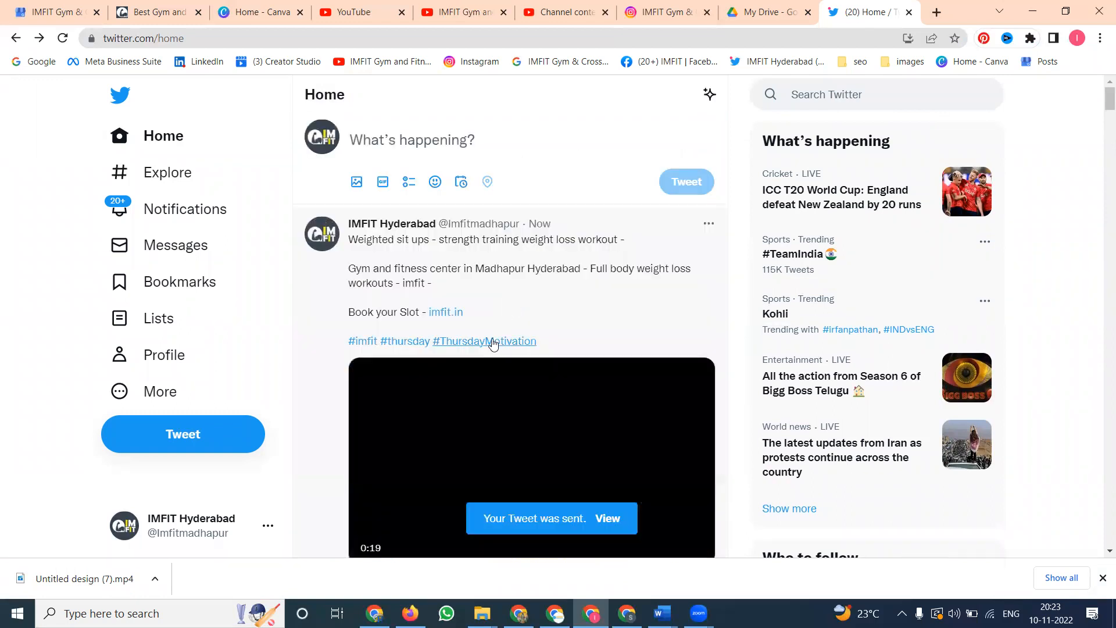
left_click(493, 344)
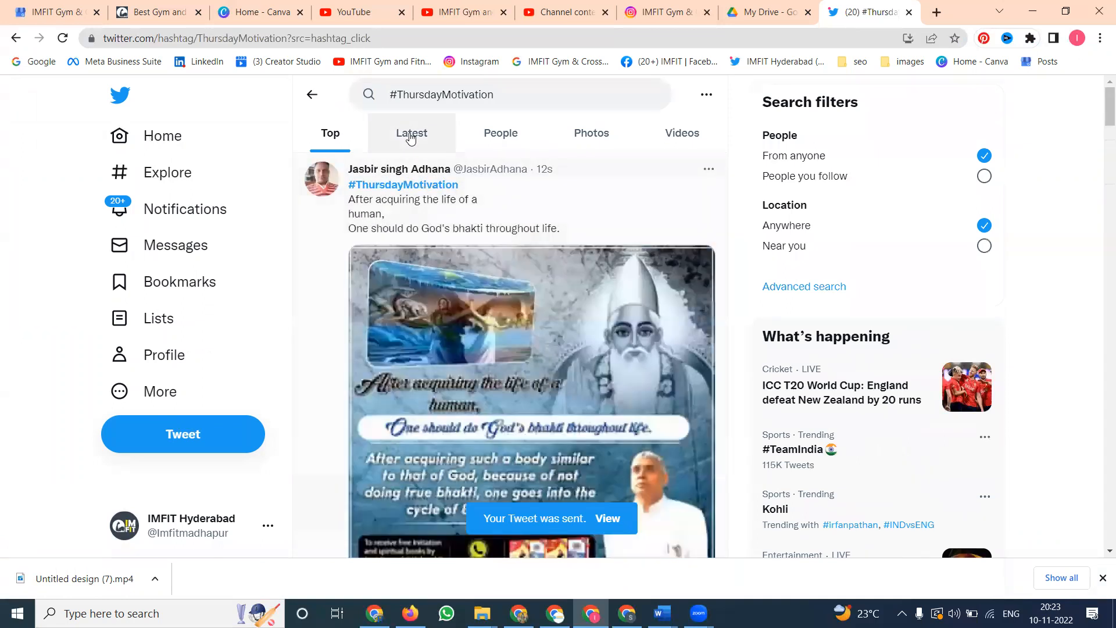
left_click(411, 135)
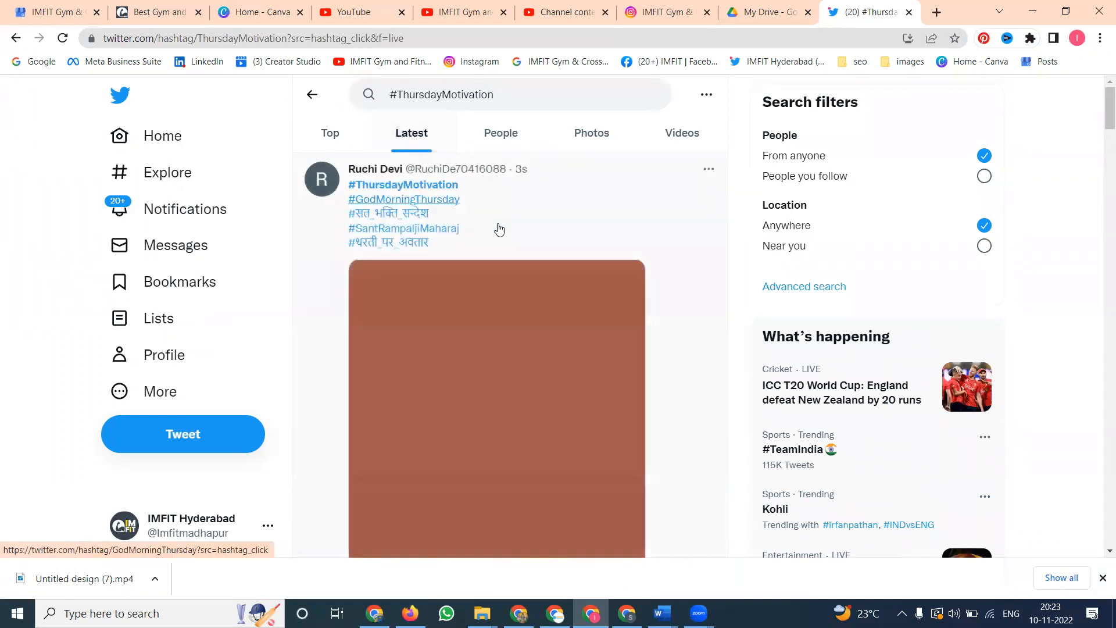
scroll(506, 239, "down", 5)
scroll(531, 286, "down", 5)
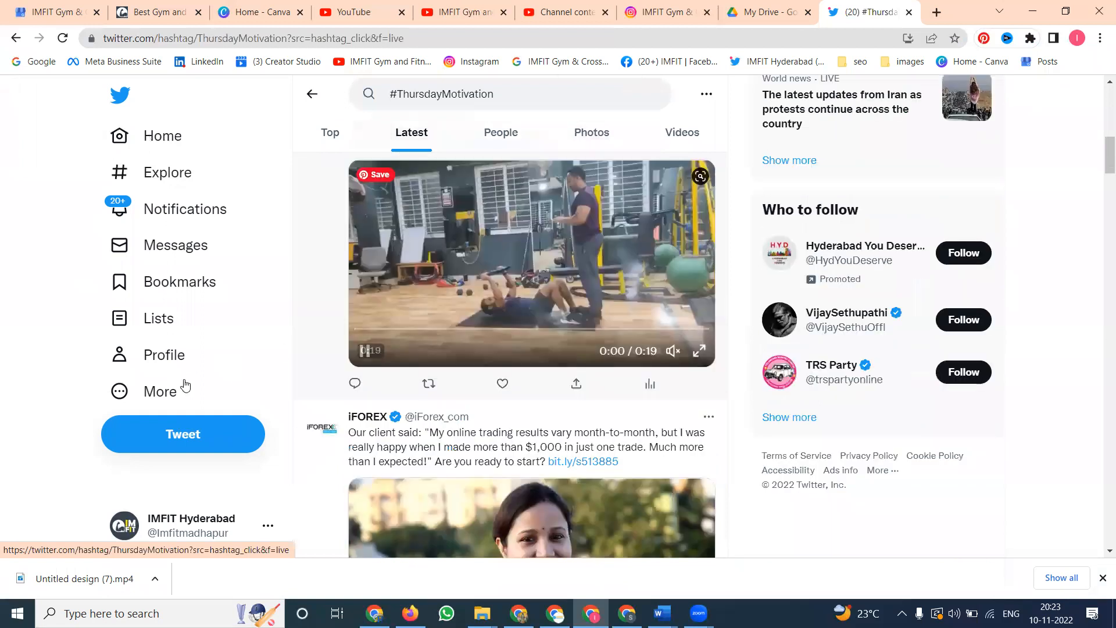
Open the IMFIT Hyderabad account's Twitter analytics and review the tweet activity for impressions and engagements of the new tweet
left_click(182, 383)
left_click(209, 315)
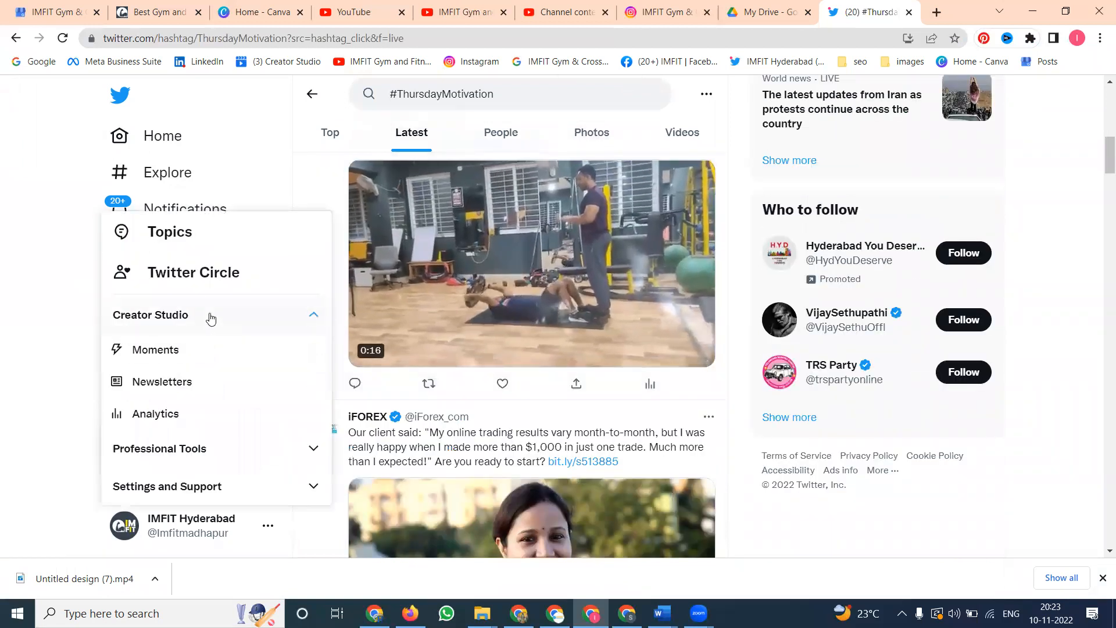
left_click(155, 414)
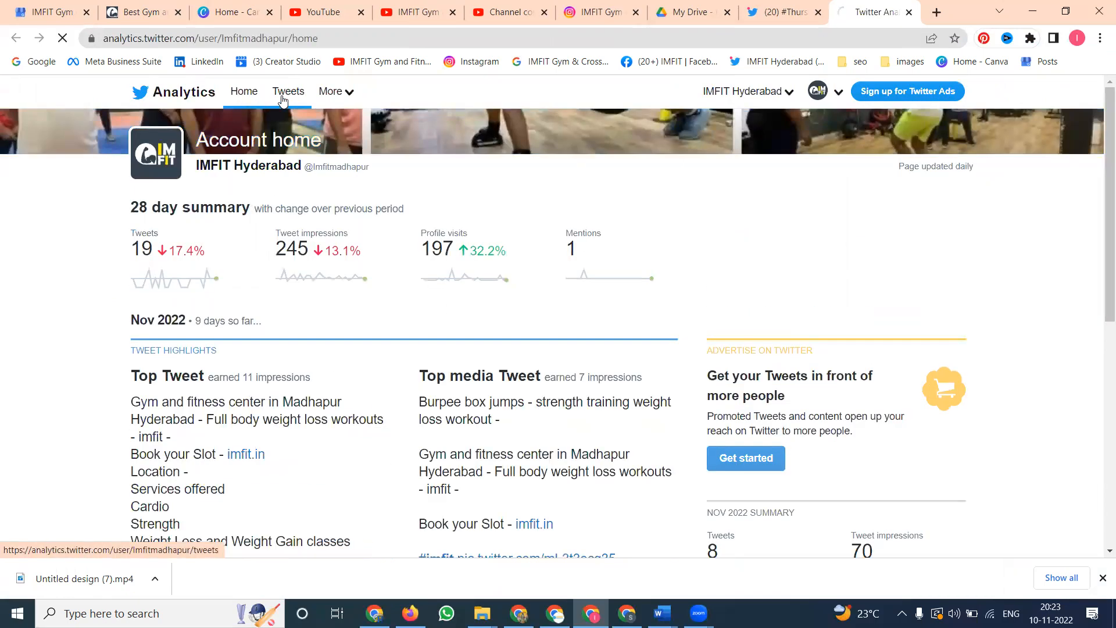
left_click(283, 100)
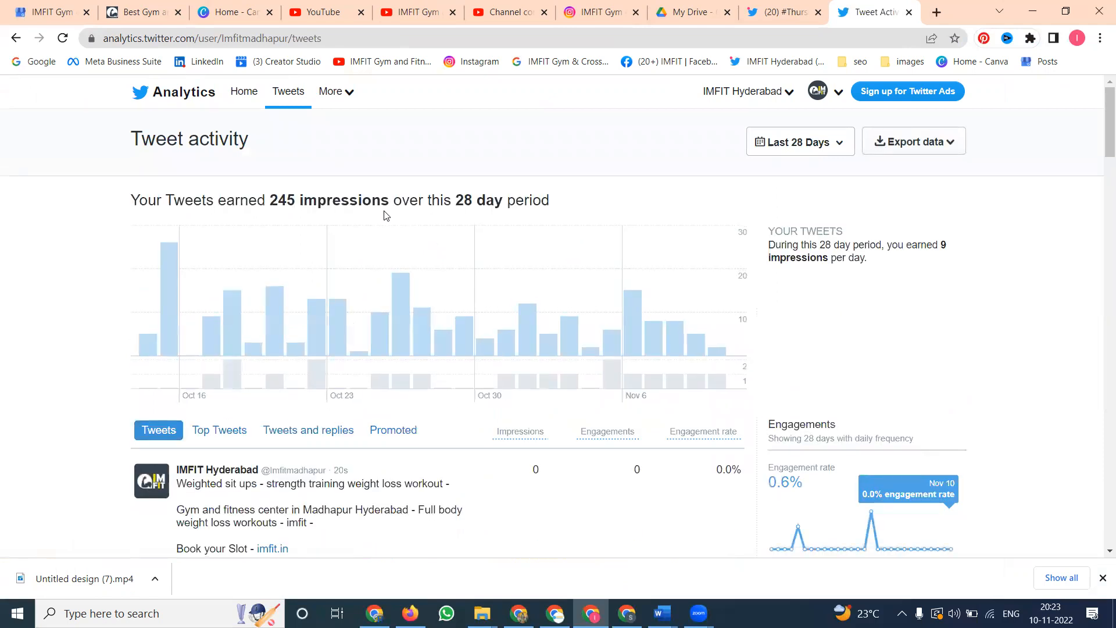
scroll(383, 216, "down", 5)
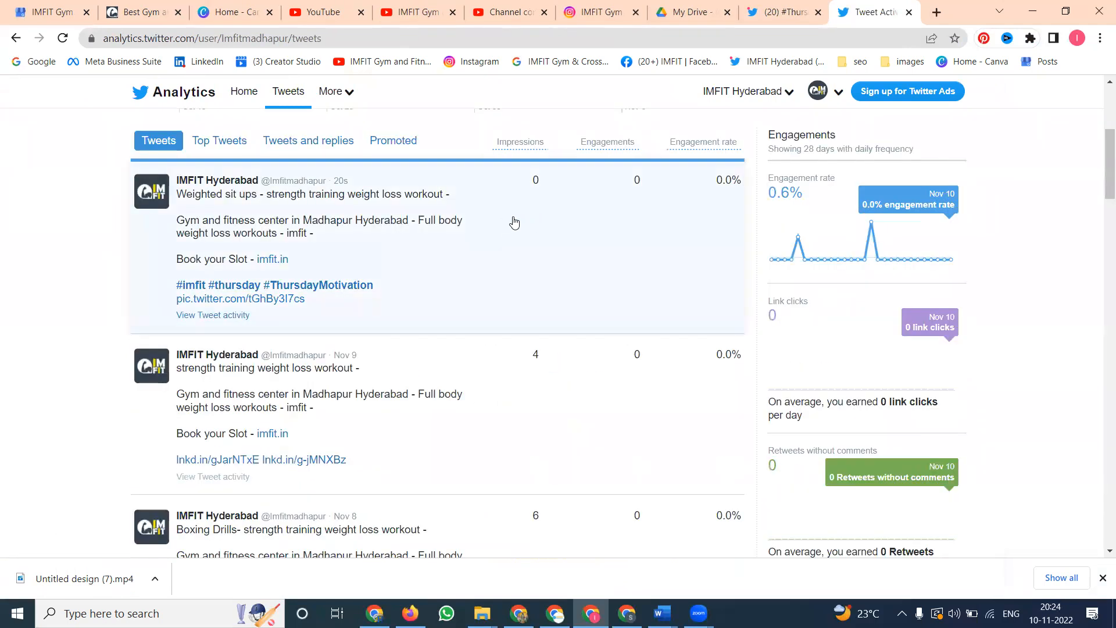
left_click(60, 41)
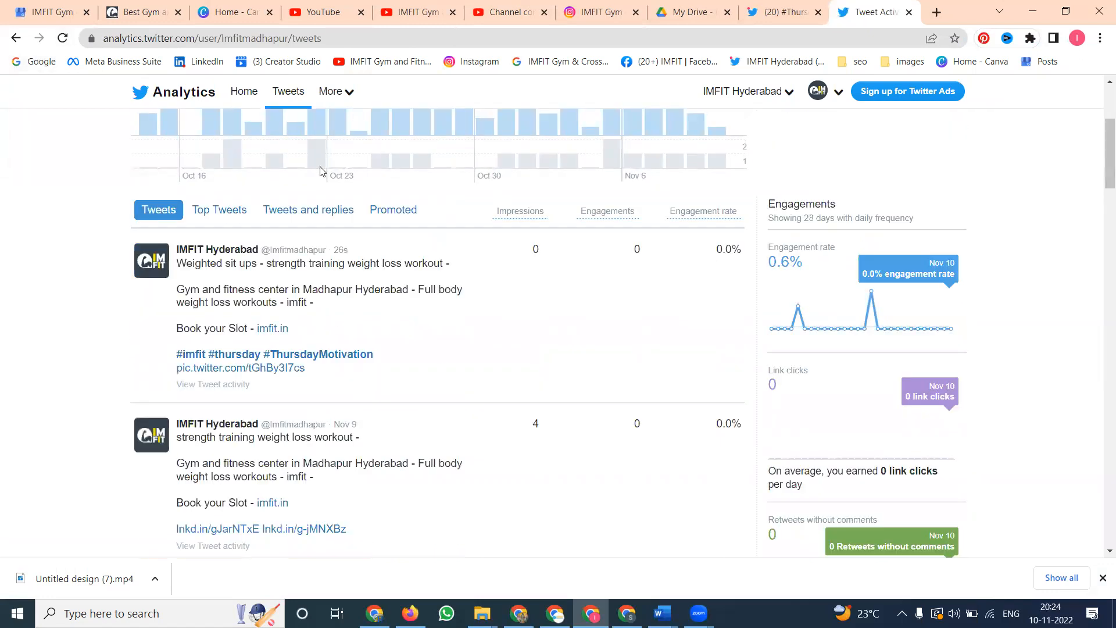
Check the options available for the published Weighted sit ups tweet in the hashtag results, and return to the analytics page
left_click(776, 12)
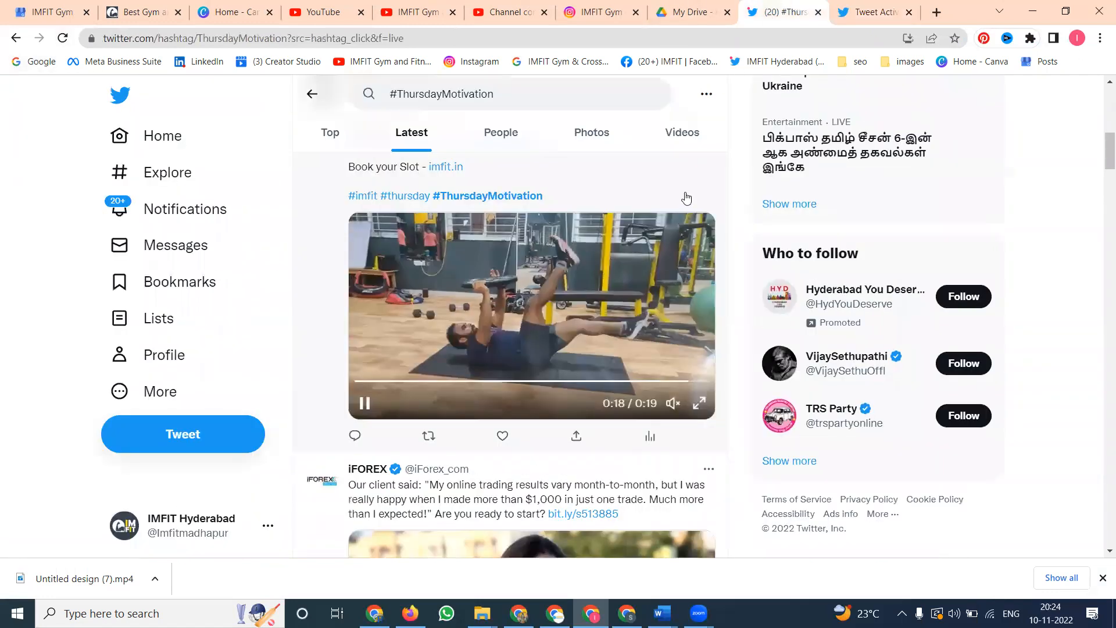
scroll(686, 199, "up", 3)
left_click(708, 247)
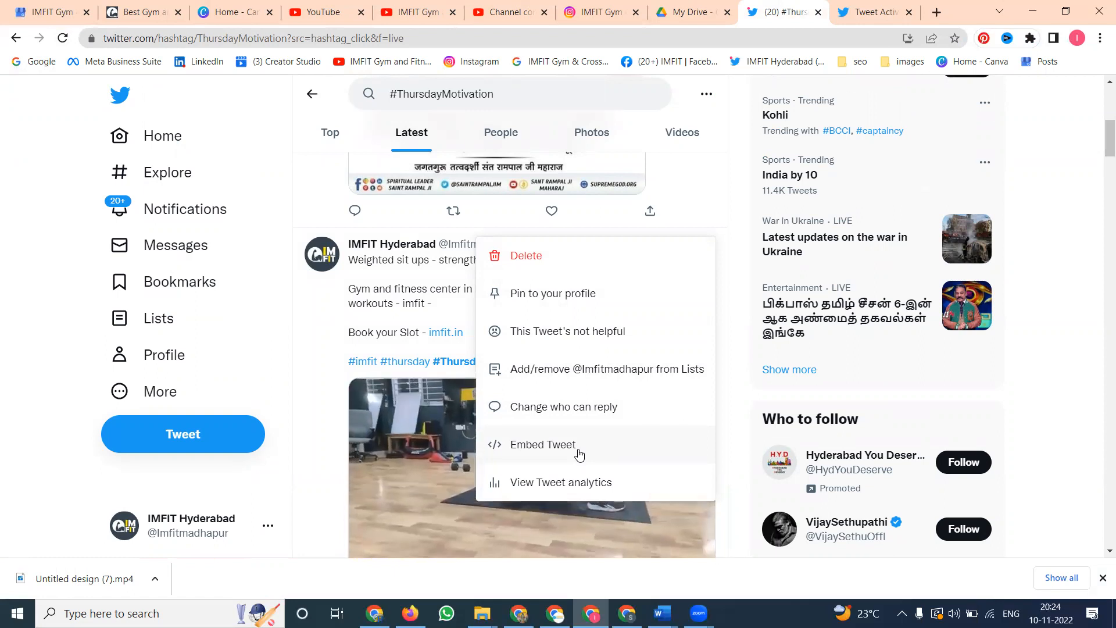
key("ctrl+Tab")
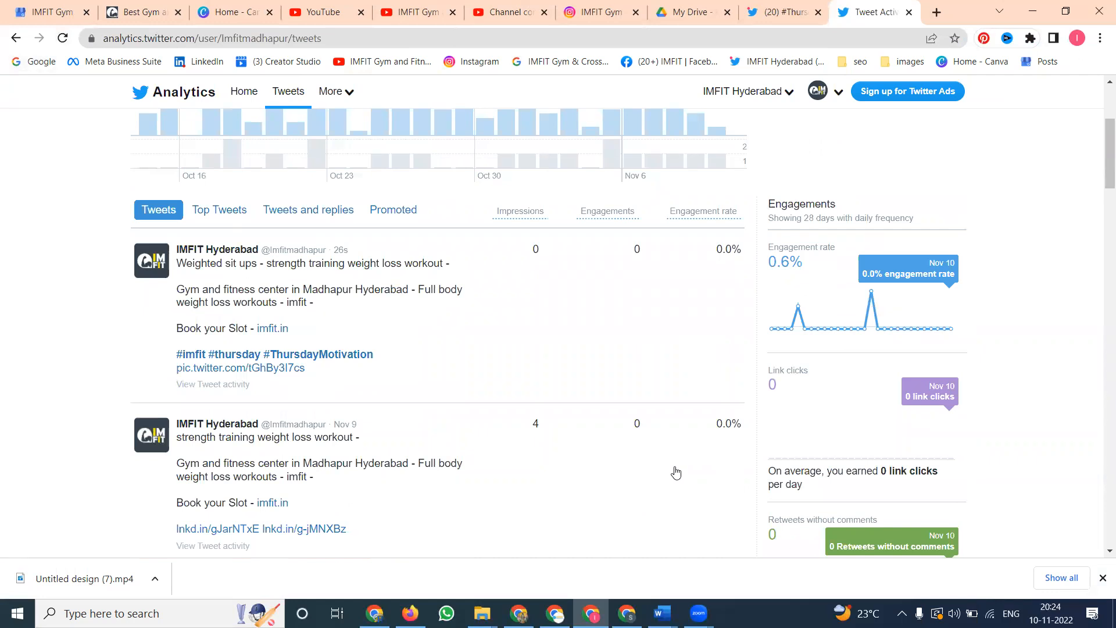
Switch to the swimming pool's browser window and view the newest tweet on the Season Indoor Swimming pool Twitter profile
left_click(555, 613)
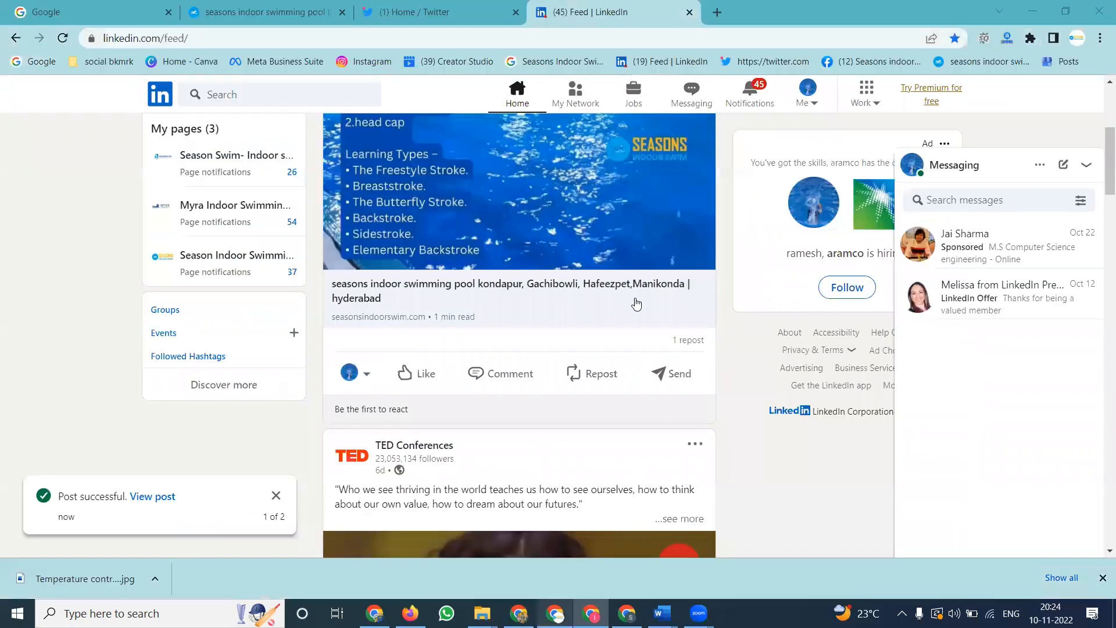
left_click(419, 17)
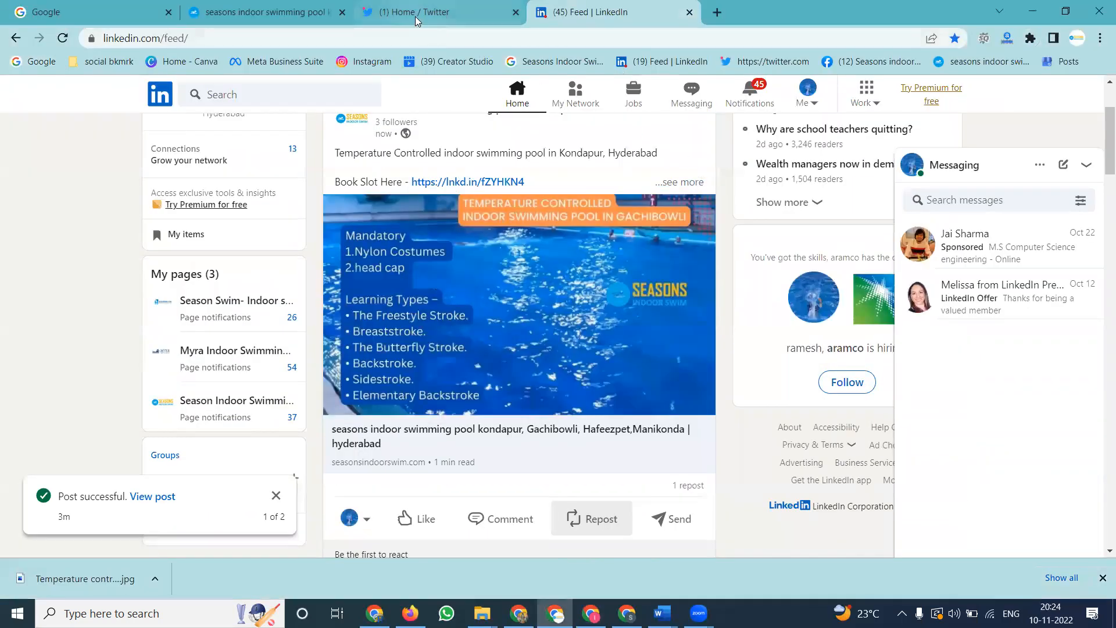
left_click(174, 356)
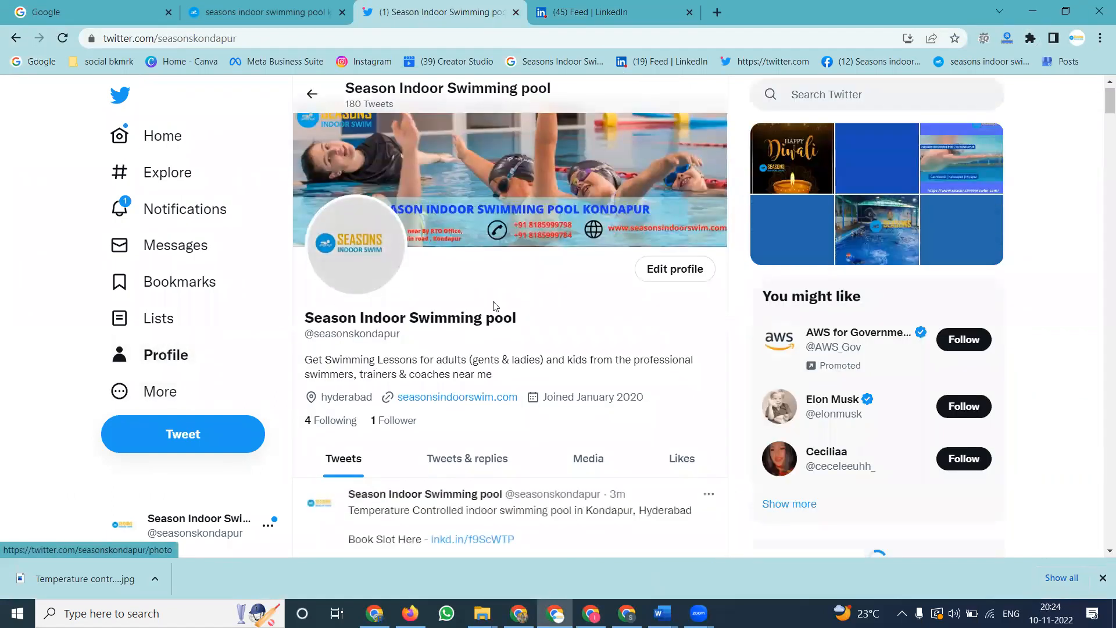
scroll(465, 249, "down", 9)
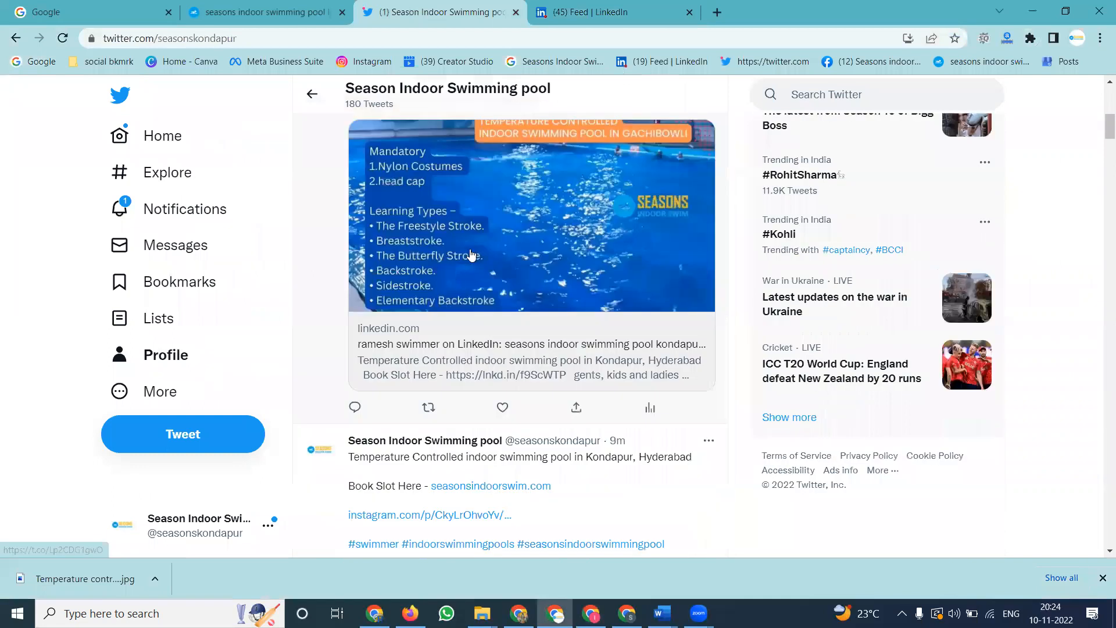
Open the LinkedIn post linked in the newest swimming pool tweet and read through its text
left_click(477, 243)
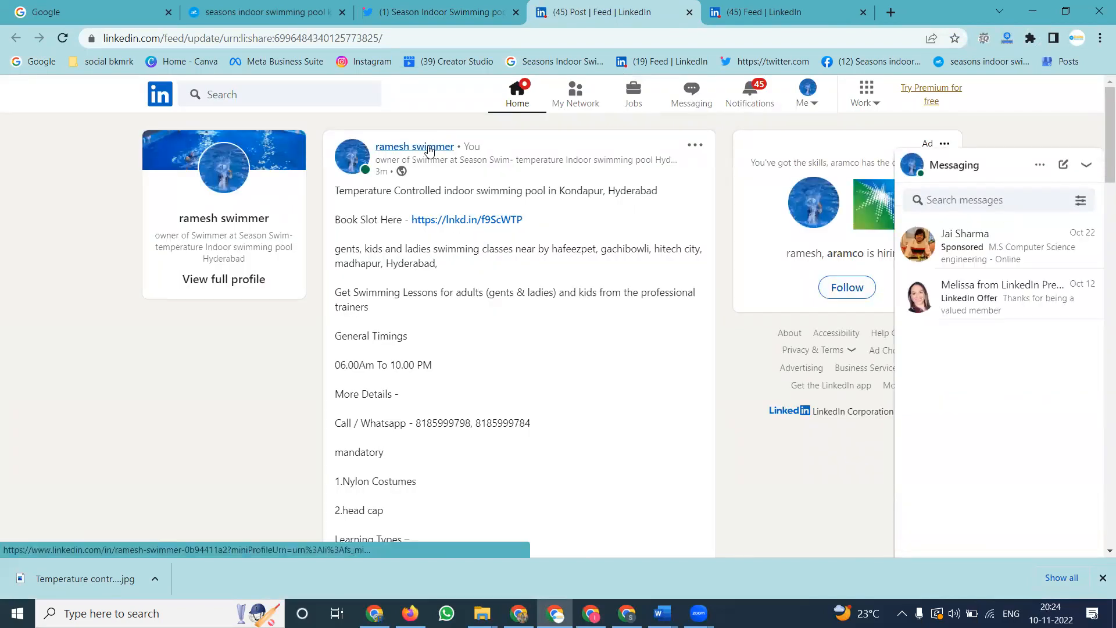
scroll(472, 263, "down", 9)
scroll(472, 263, "down", 5)
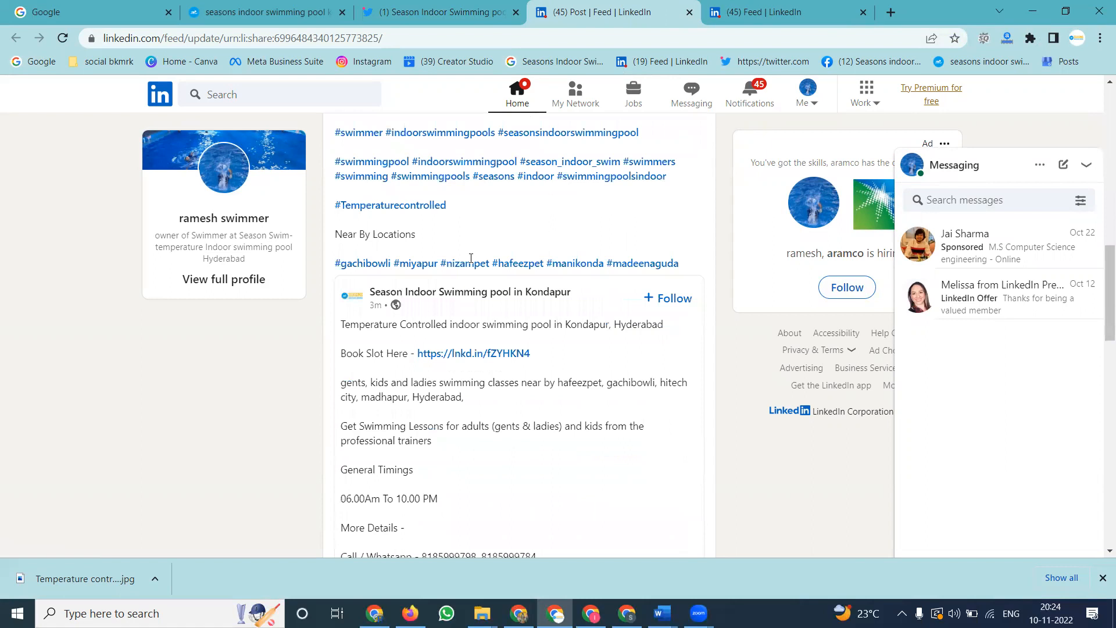
scroll(668, 314, "down", 15)
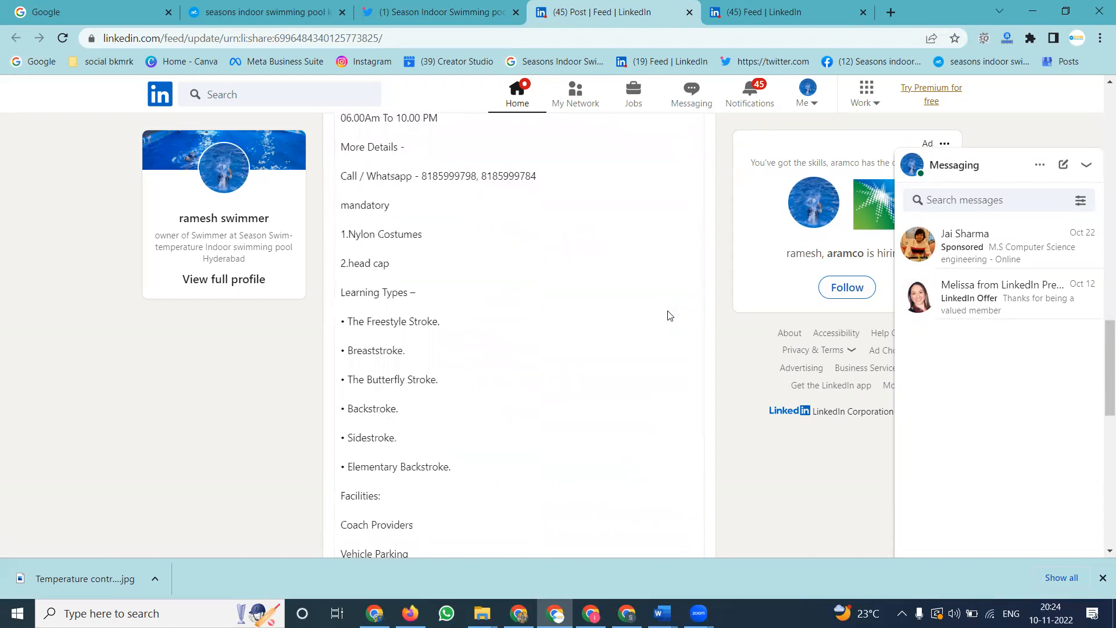
Follow the LinkedIn post's link preview to the seasonsindoorswim.com website and compare the site with the post
scroll(669, 314, "down", 1)
left_click(582, 361)
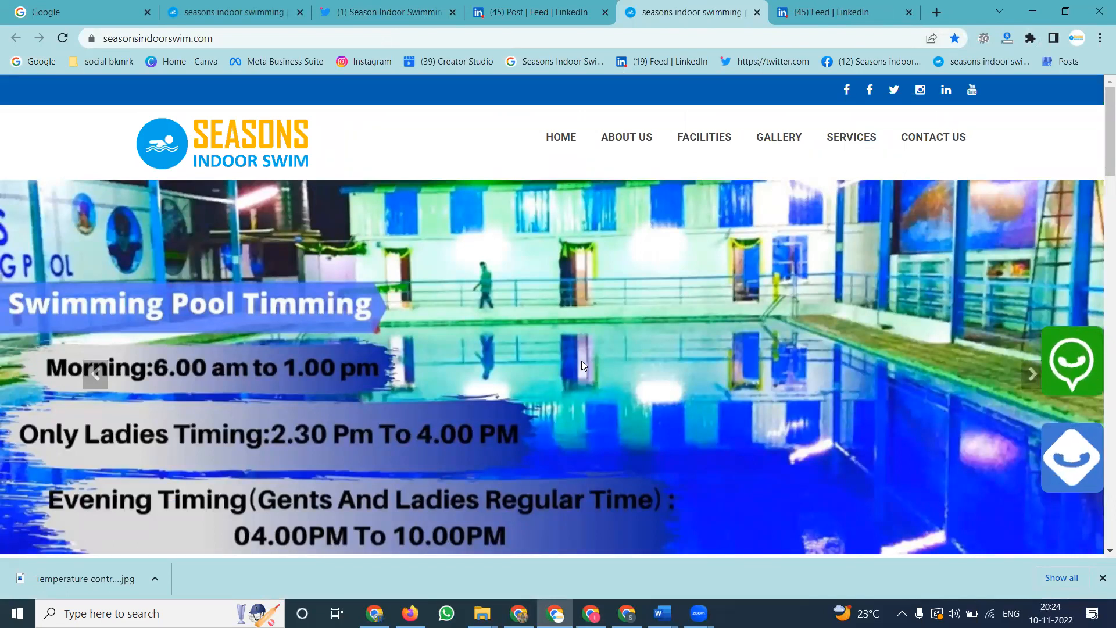
left_click(529, 12)
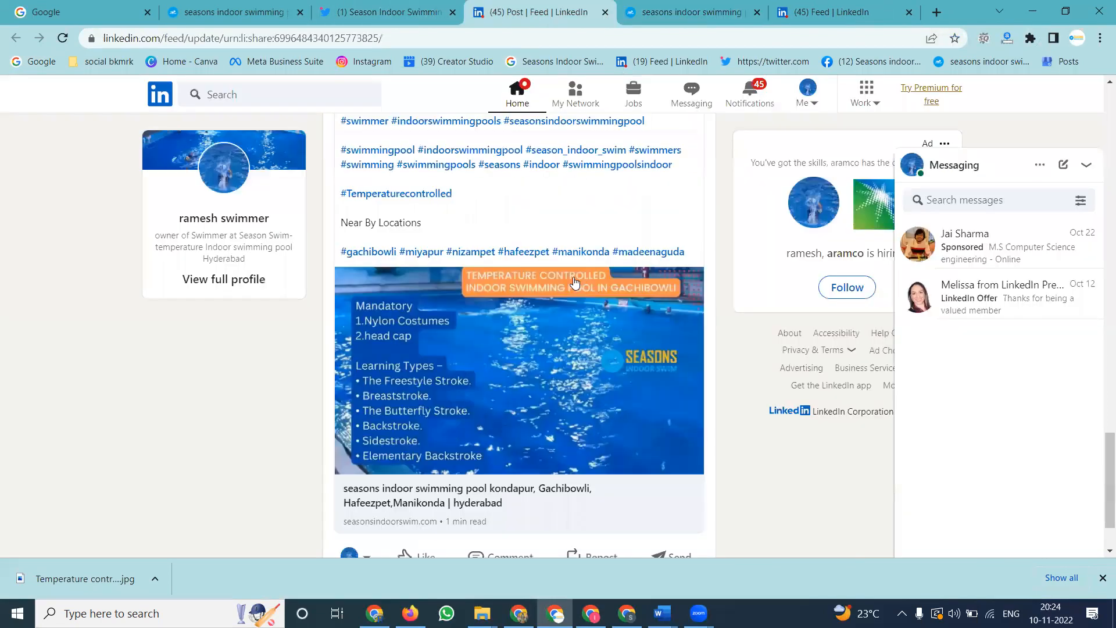
left_click(684, 10)
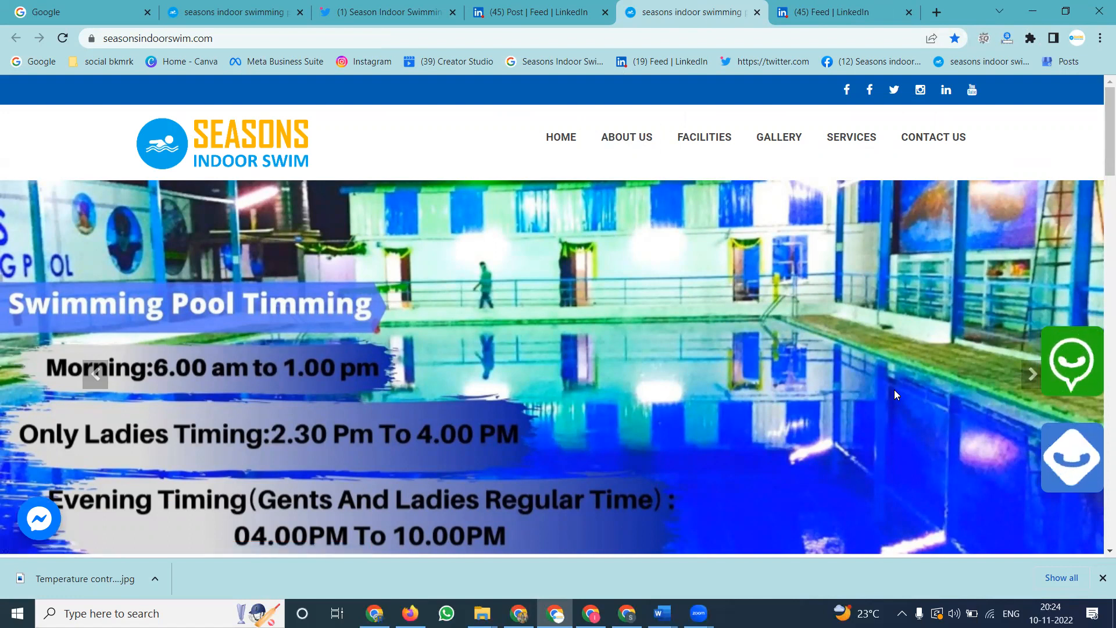
left_click(521, 7)
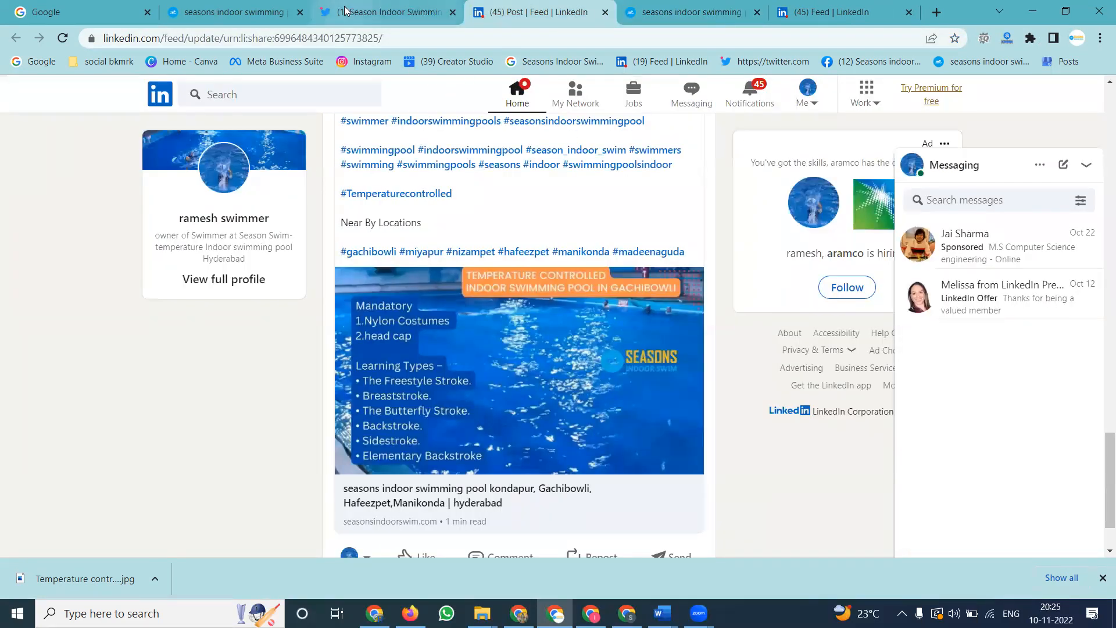
Return to the Season Indoor Swimming pool Twitter profile and show the account's Creator Studio options
left_click(387, 12)
left_click(189, 389)
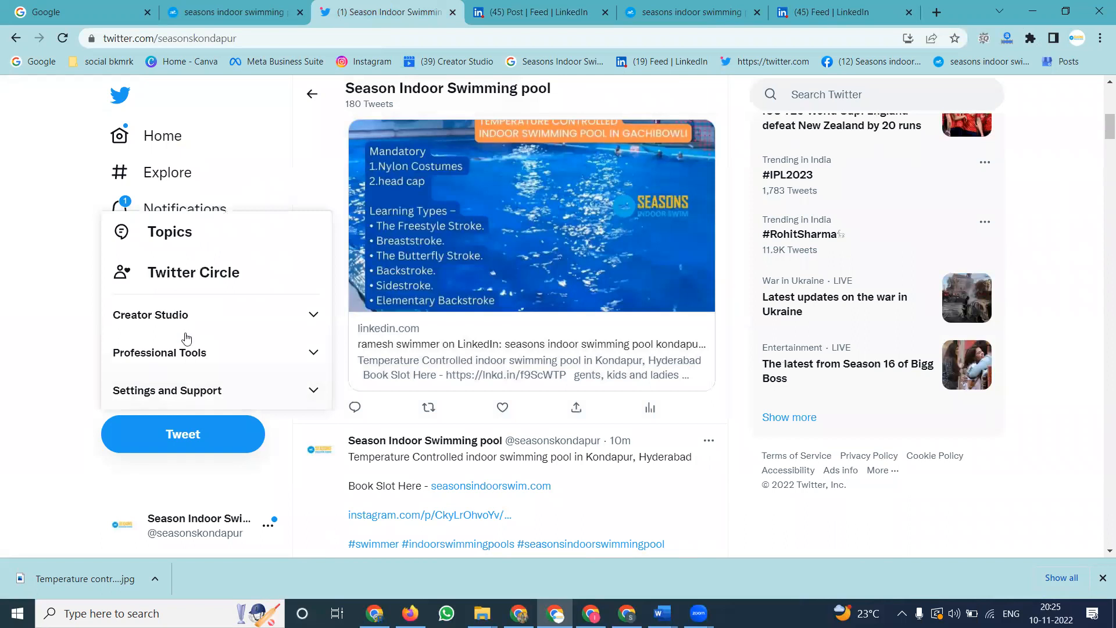
left_click(182, 315)
scroll(185, 354, "down", 1)
scroll(190, 364, "down", 1)
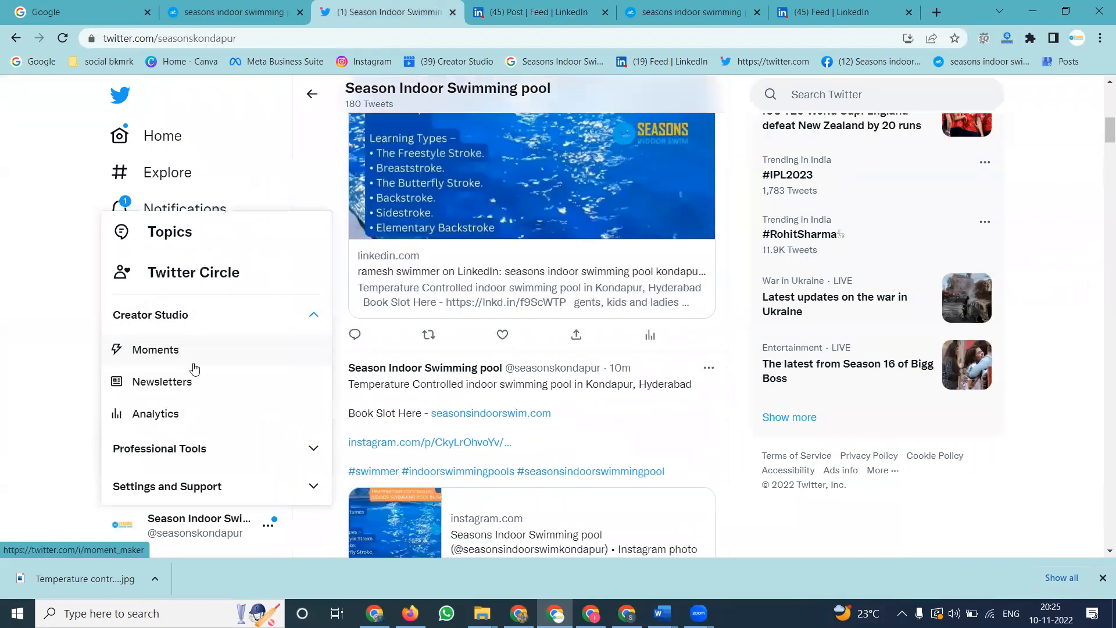